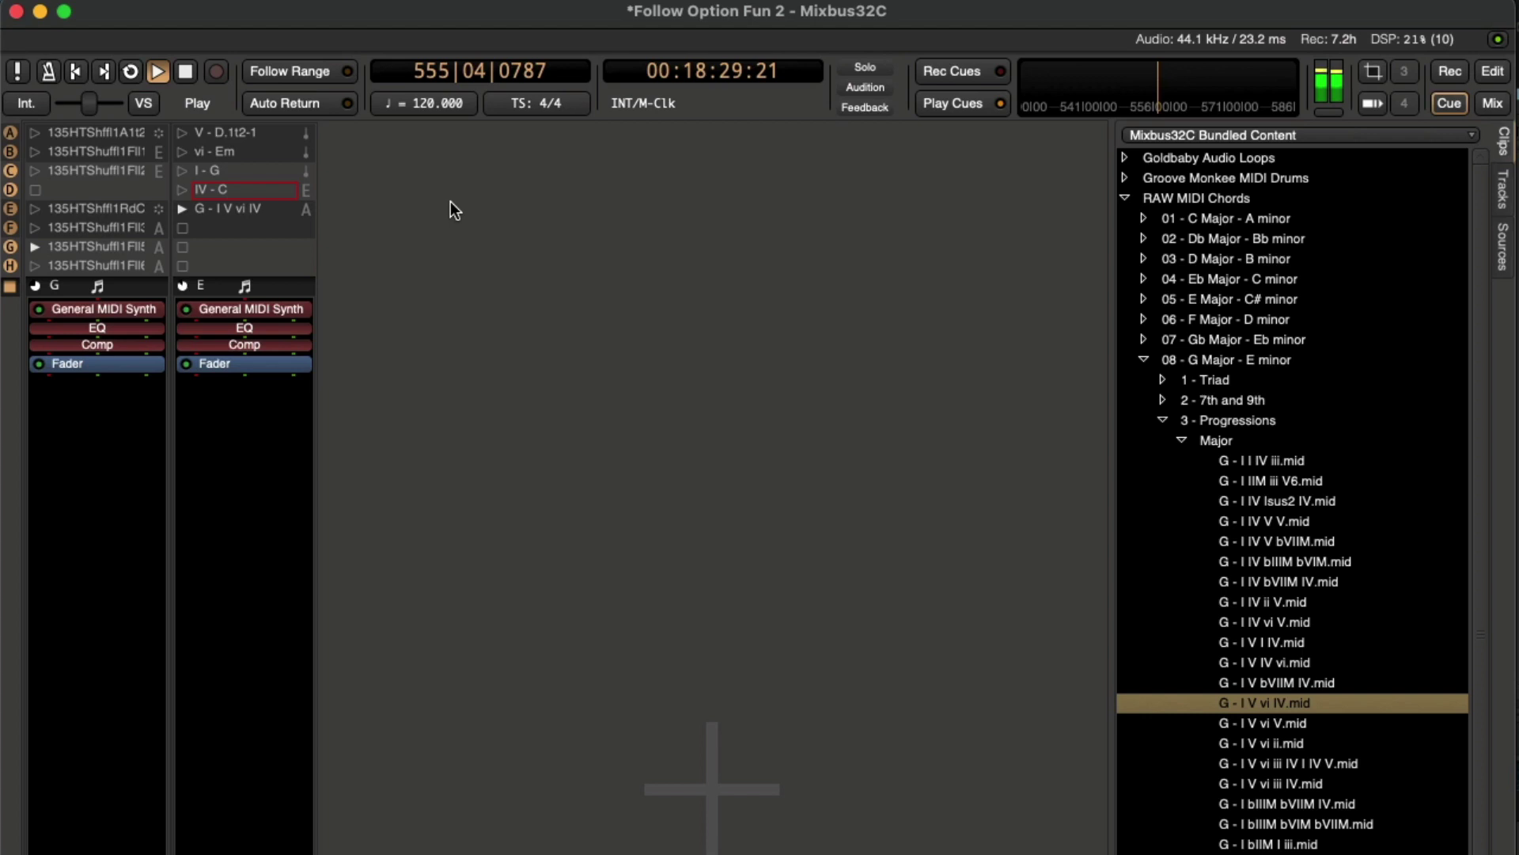
Stop the playing cues so the session falls silent.
{"action": "key", "text": "space"}
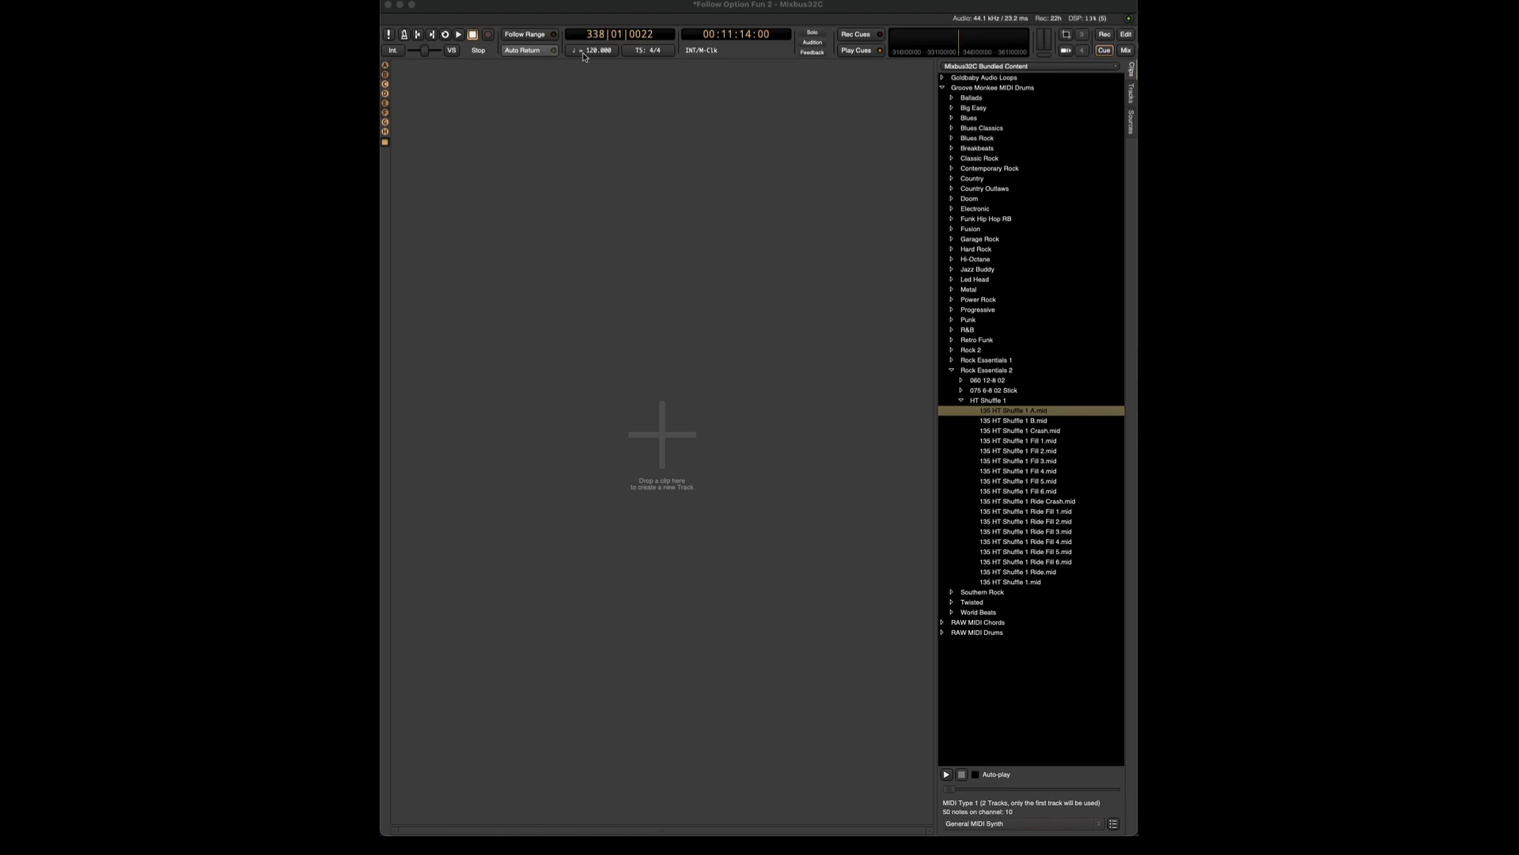
Audition the A groove clip and drag it onto the cue page to create the 135 HT Shuffle drum track.
{"action": "left_click", "coordinate": [1013, 414]}
{"action": "double_click", "coordinate": [1014, 414]}
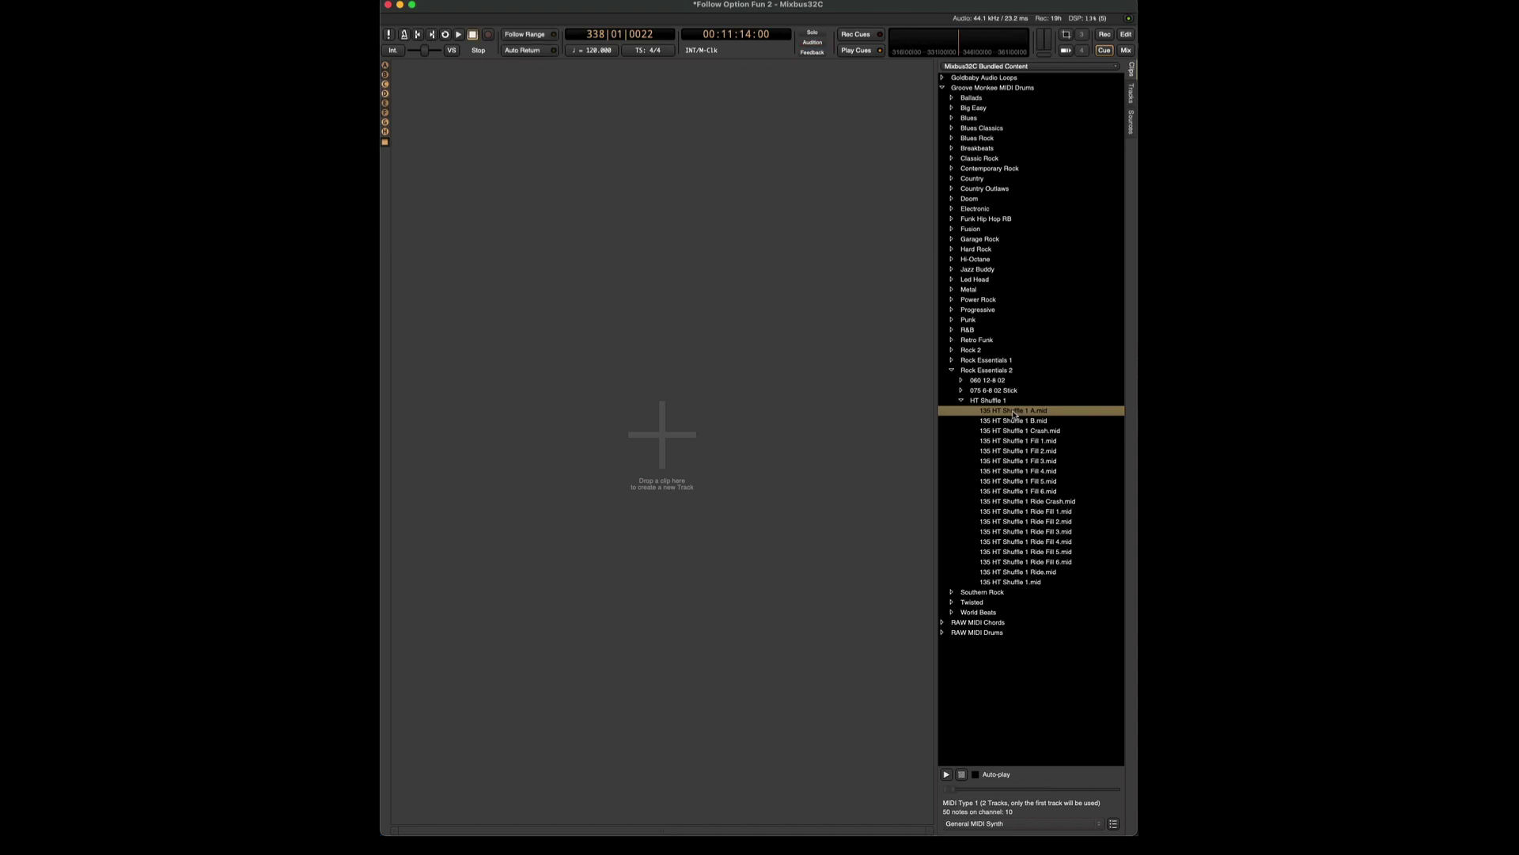
{"action": "left_click_drag", "start_coordinate": [1014, 414], "coordinate": [892, 402]}
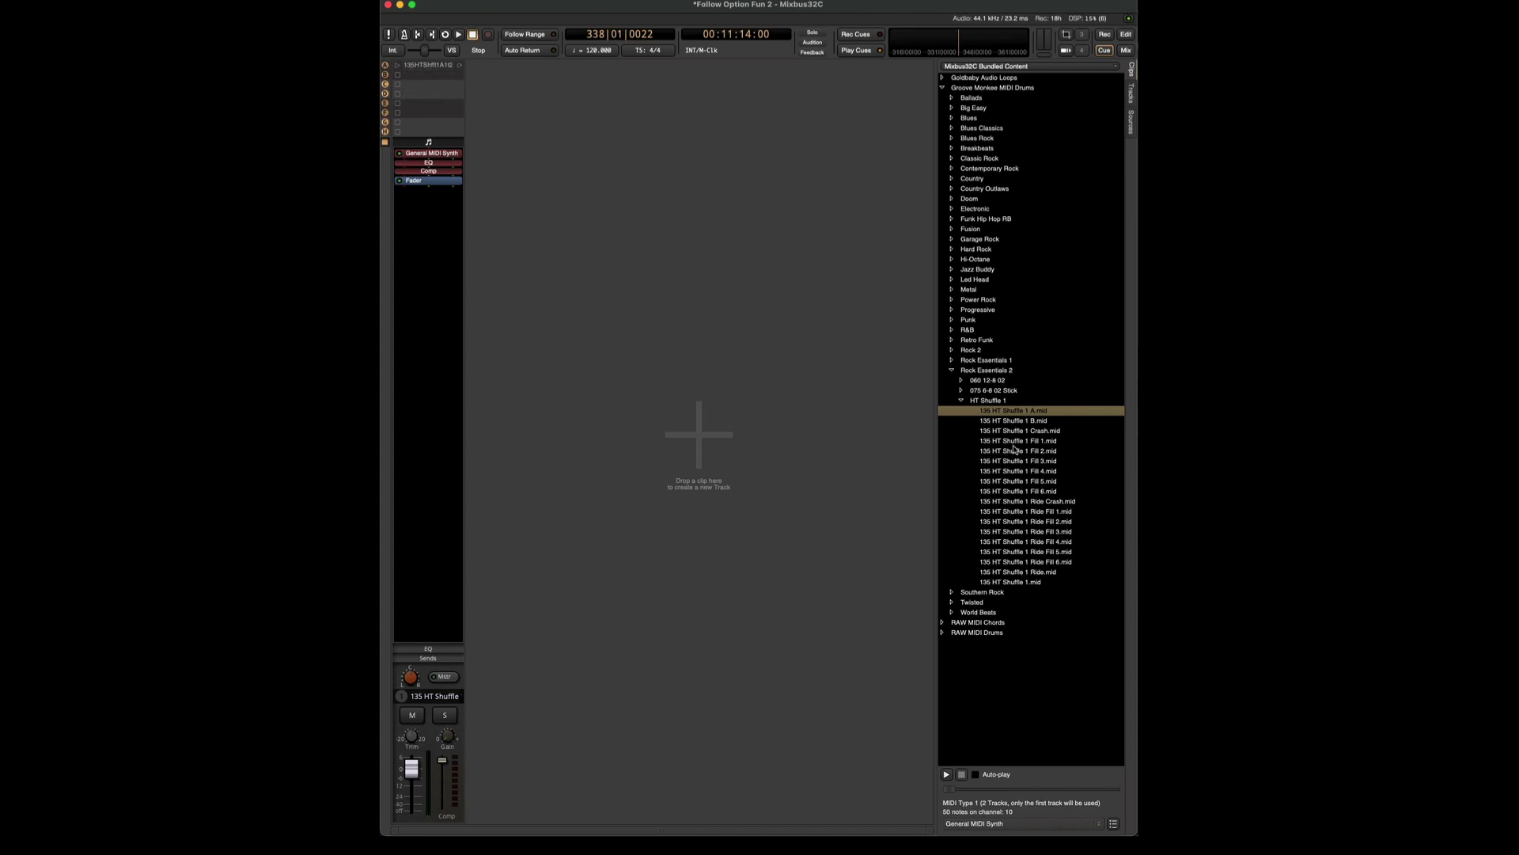
Fill the remaining cue slots with Fill 1, Fill 2, Ride Crash, Fill 3, Fill 5 and Fill 6.
{"action": "left_click_drag", "start_coordinate": [1013, 442], "coordinate": [410, 75]}
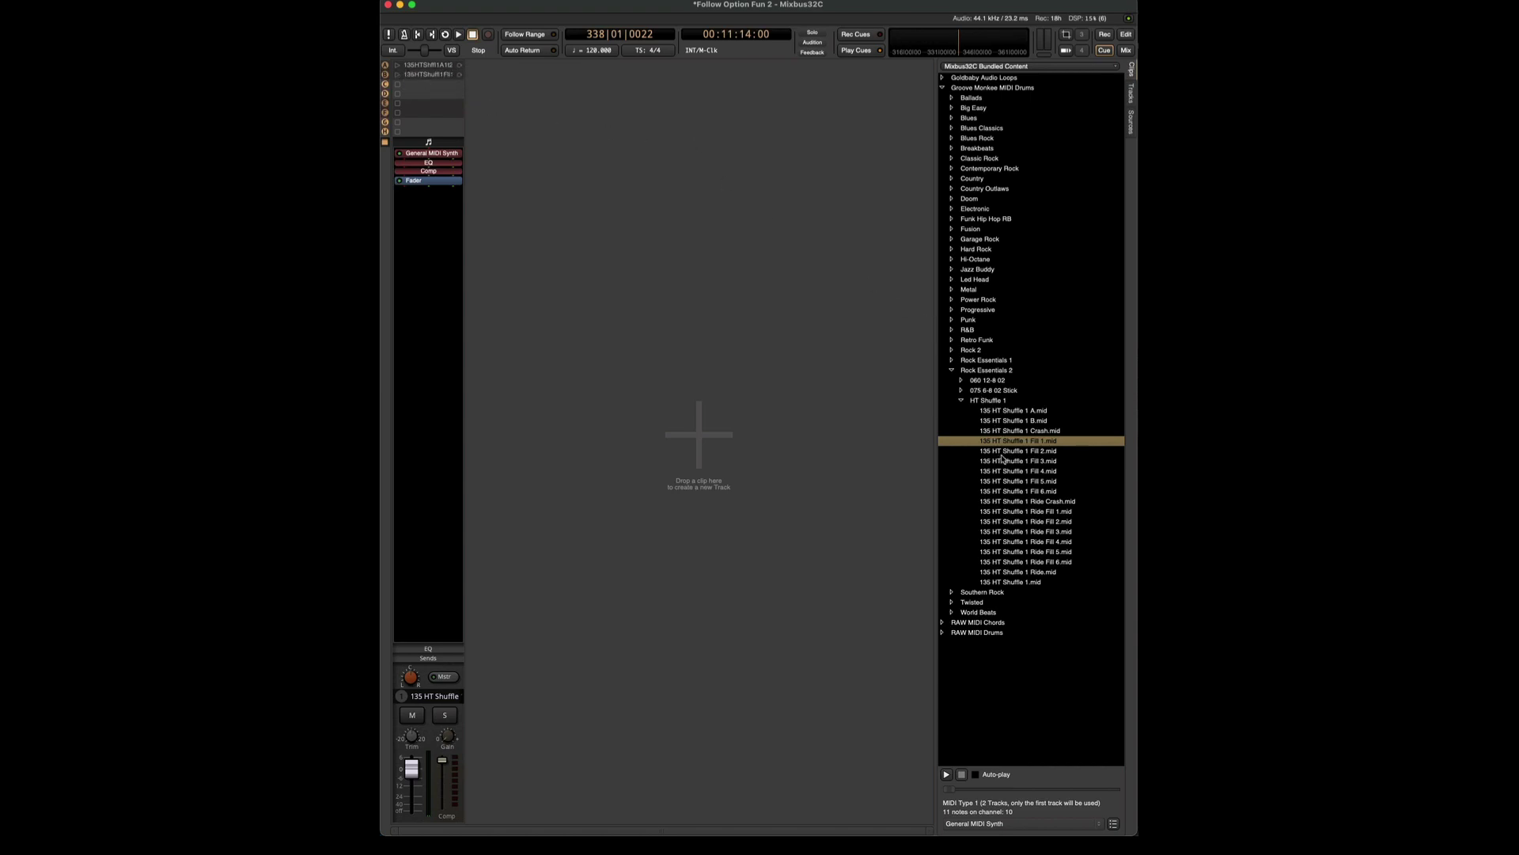
{"action": "left_click_drag", "start_coordinate": [1004, 451], "coordinate": [430, 86]}
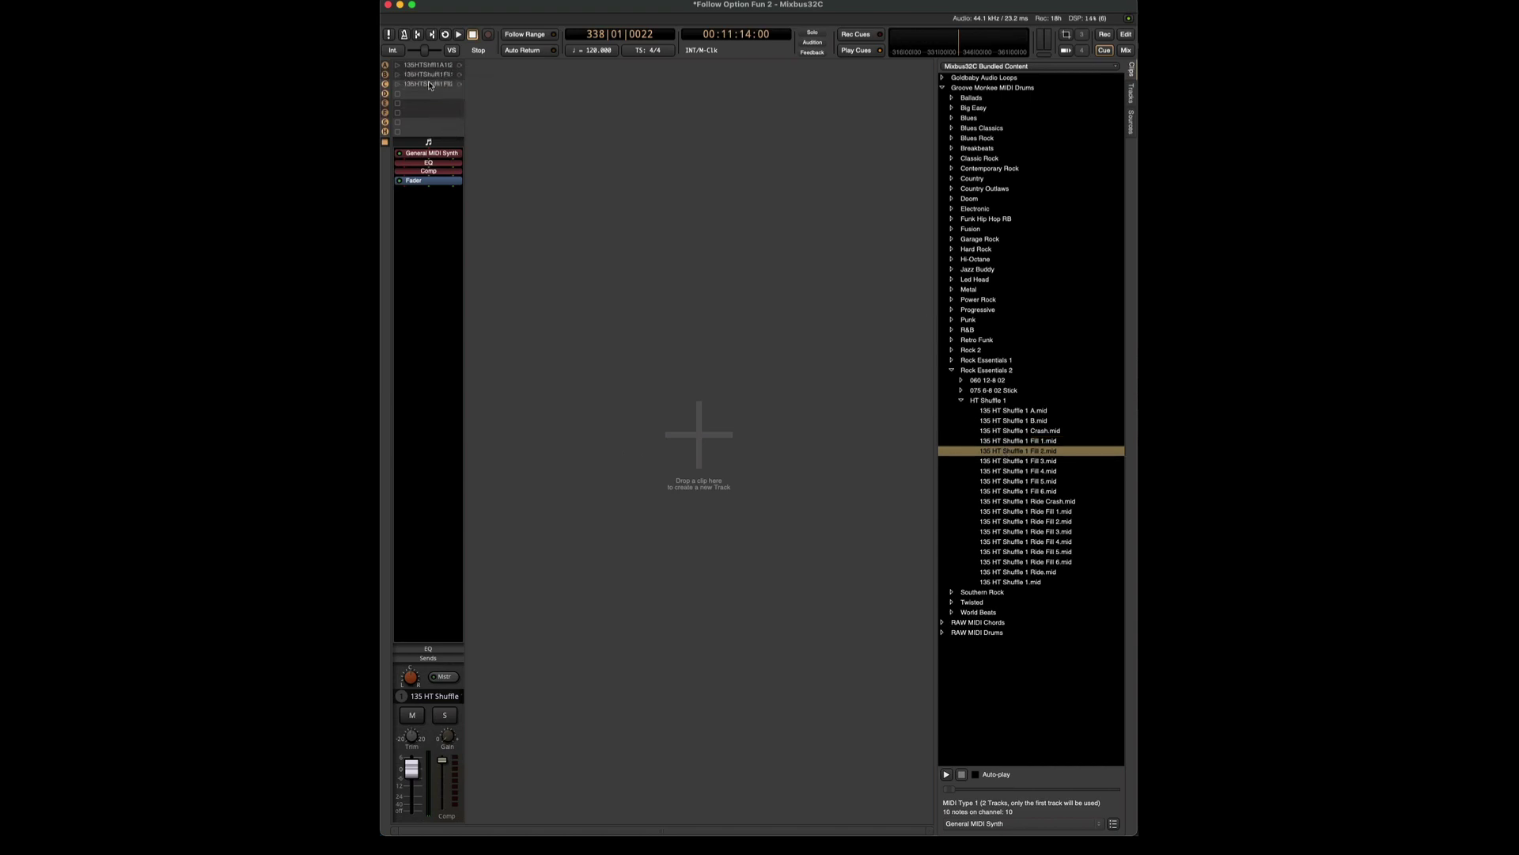
{"action": "left_click", "coordinate": [1006, 501]}
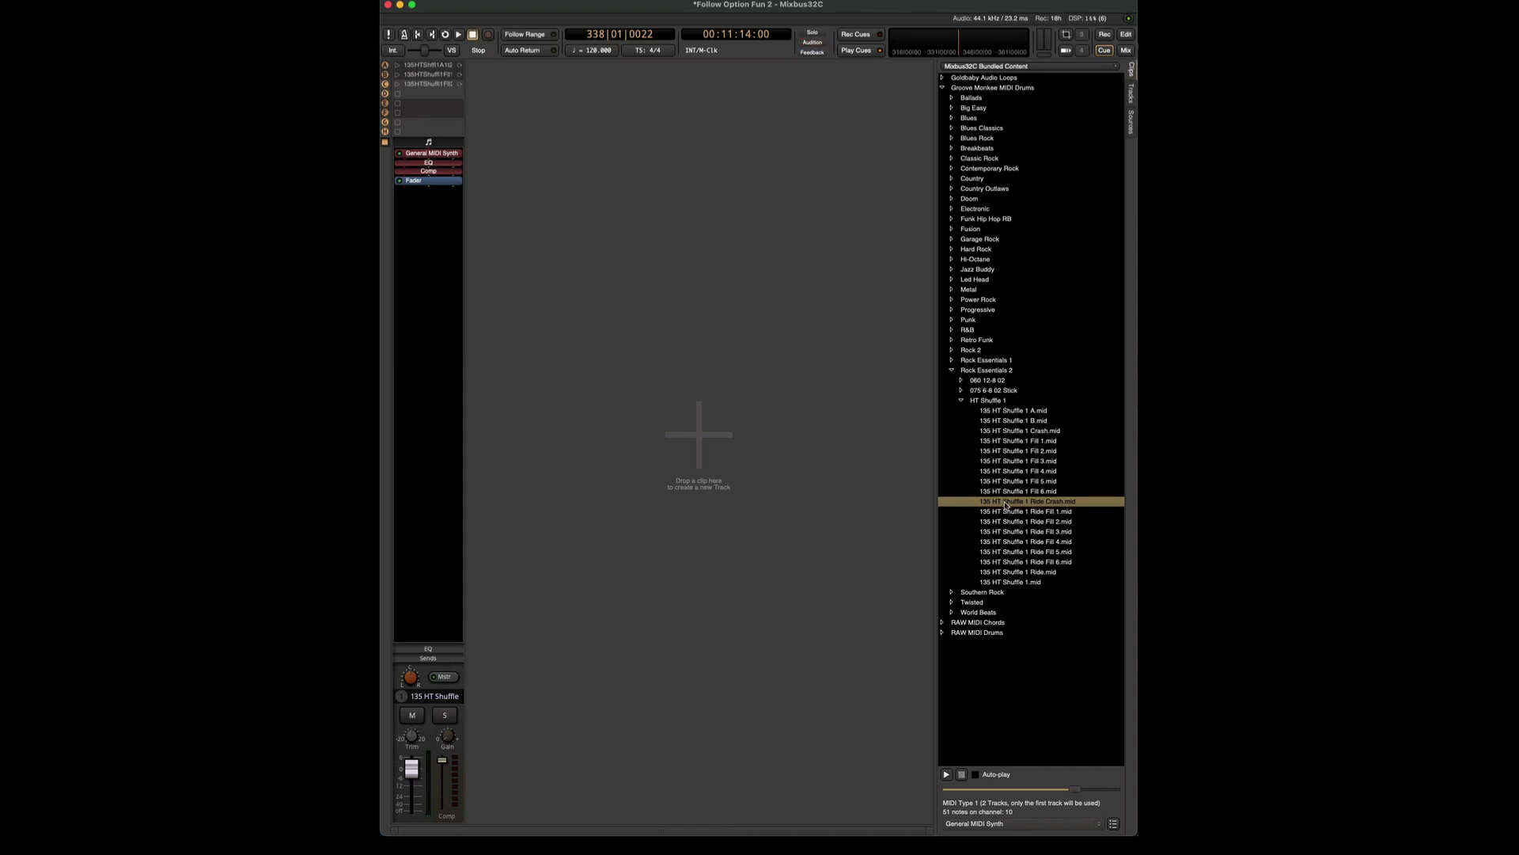
{"action": "left_click_drag", "start_coordinate": [1002, 495], "coordinate": [428, 103]}
{"action": "left_click_drag", "start_coordinate": [1003, 461], "coordinate": [429, 112]}
{"action": "left_click_drag", "start_coordinate": [1016, 481], "coordinate": [429, 122]}
{"action": "left_click", "coordinate": [1051, 492]}
{"action": "left_click_drag", "start_coordinate": [1033, 473], "coordinate": [429, 131]}
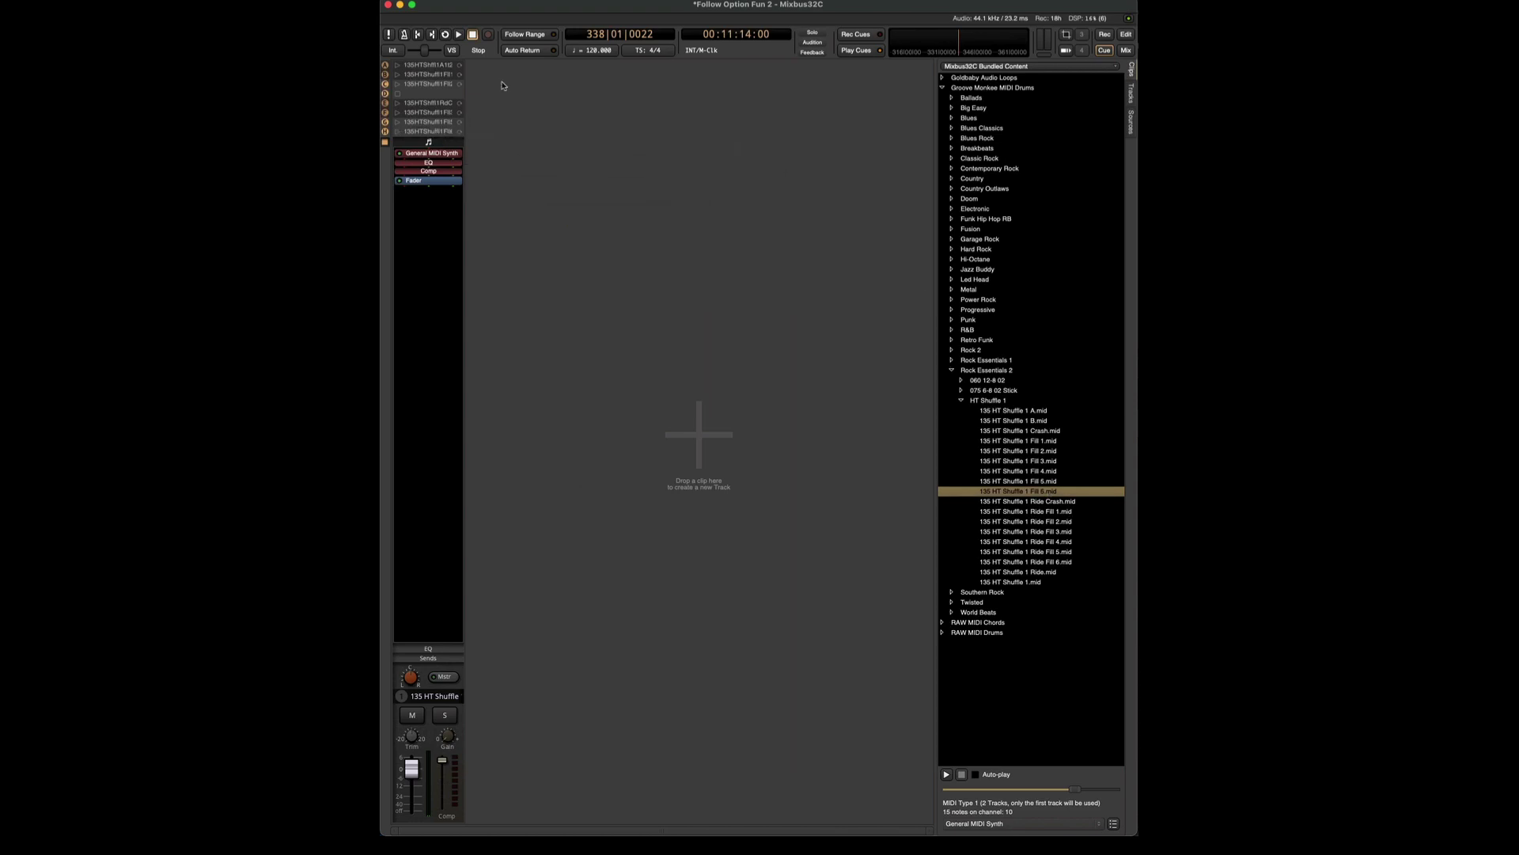
Show clip A's Clip Properties, then launch the A groove and stop it after listening.
{"action": "left_click", "coordinate": [428, 65]}
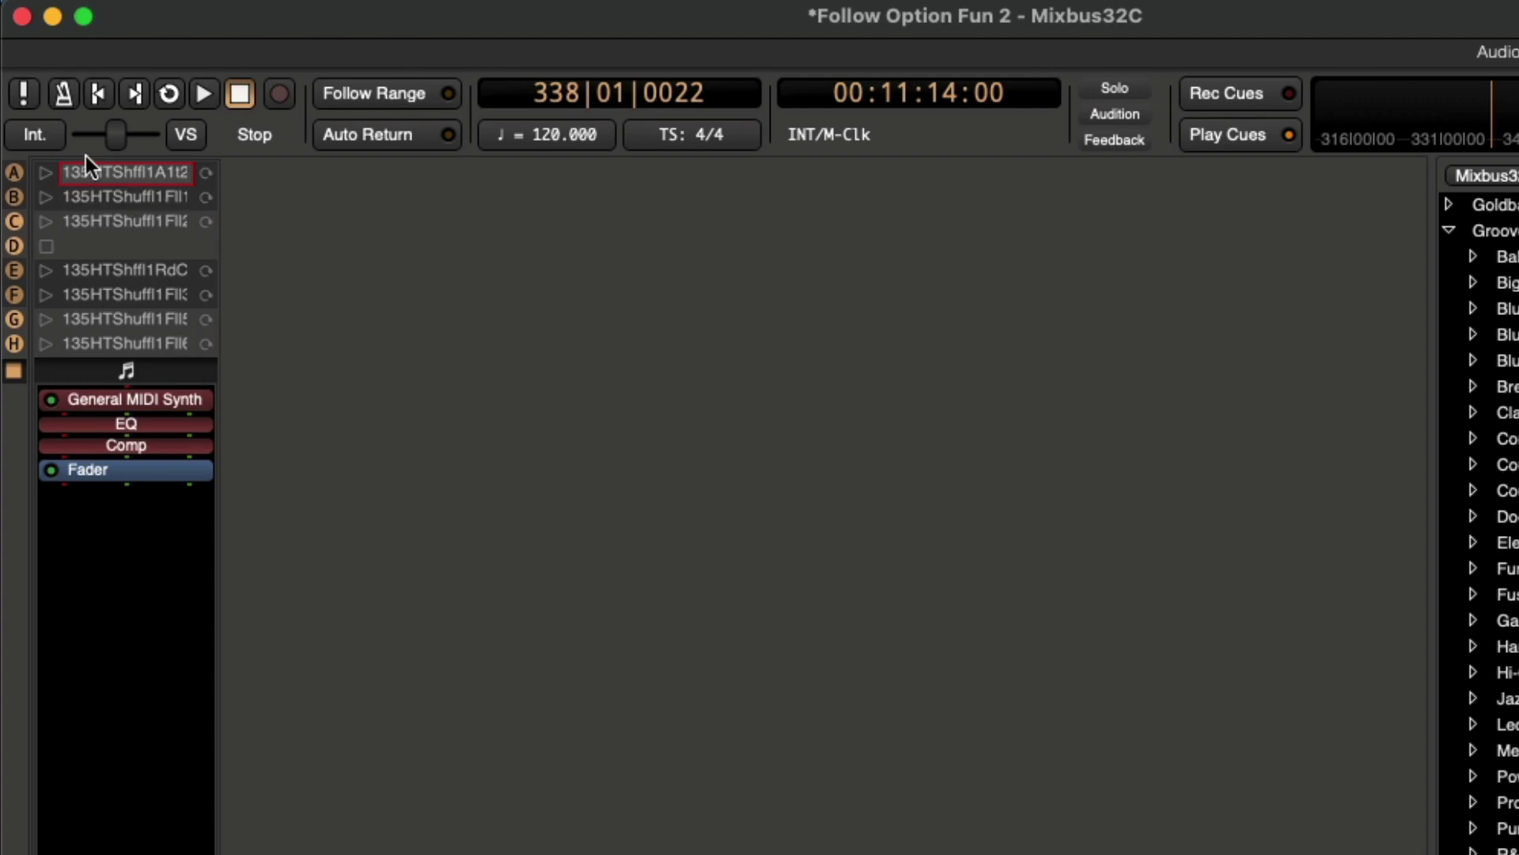
{"action": "left_click", "coordinate": [45, 172]}
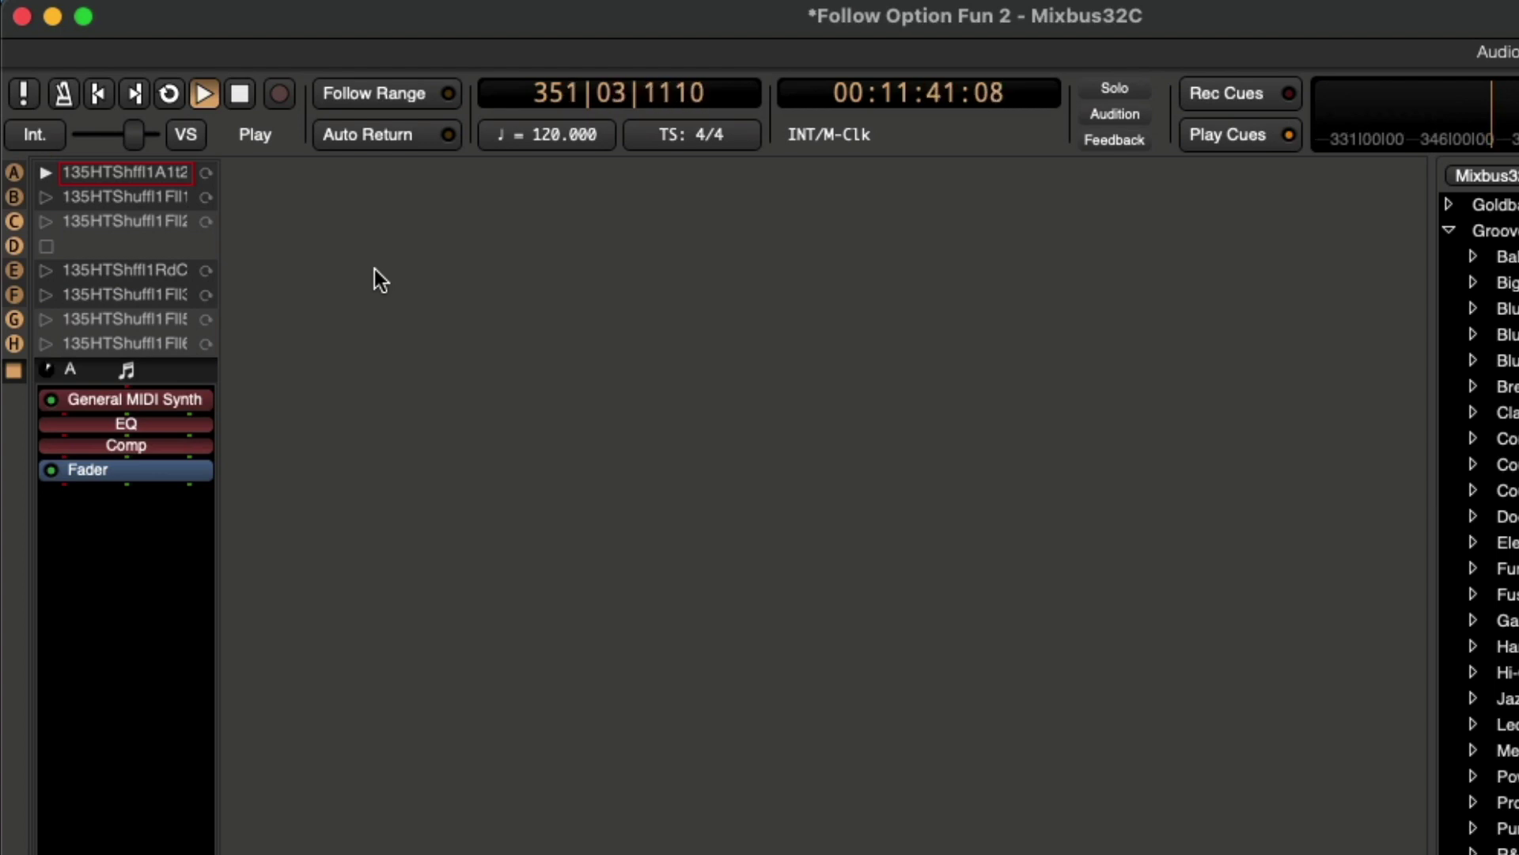
{"action": "key", "text": "space"}
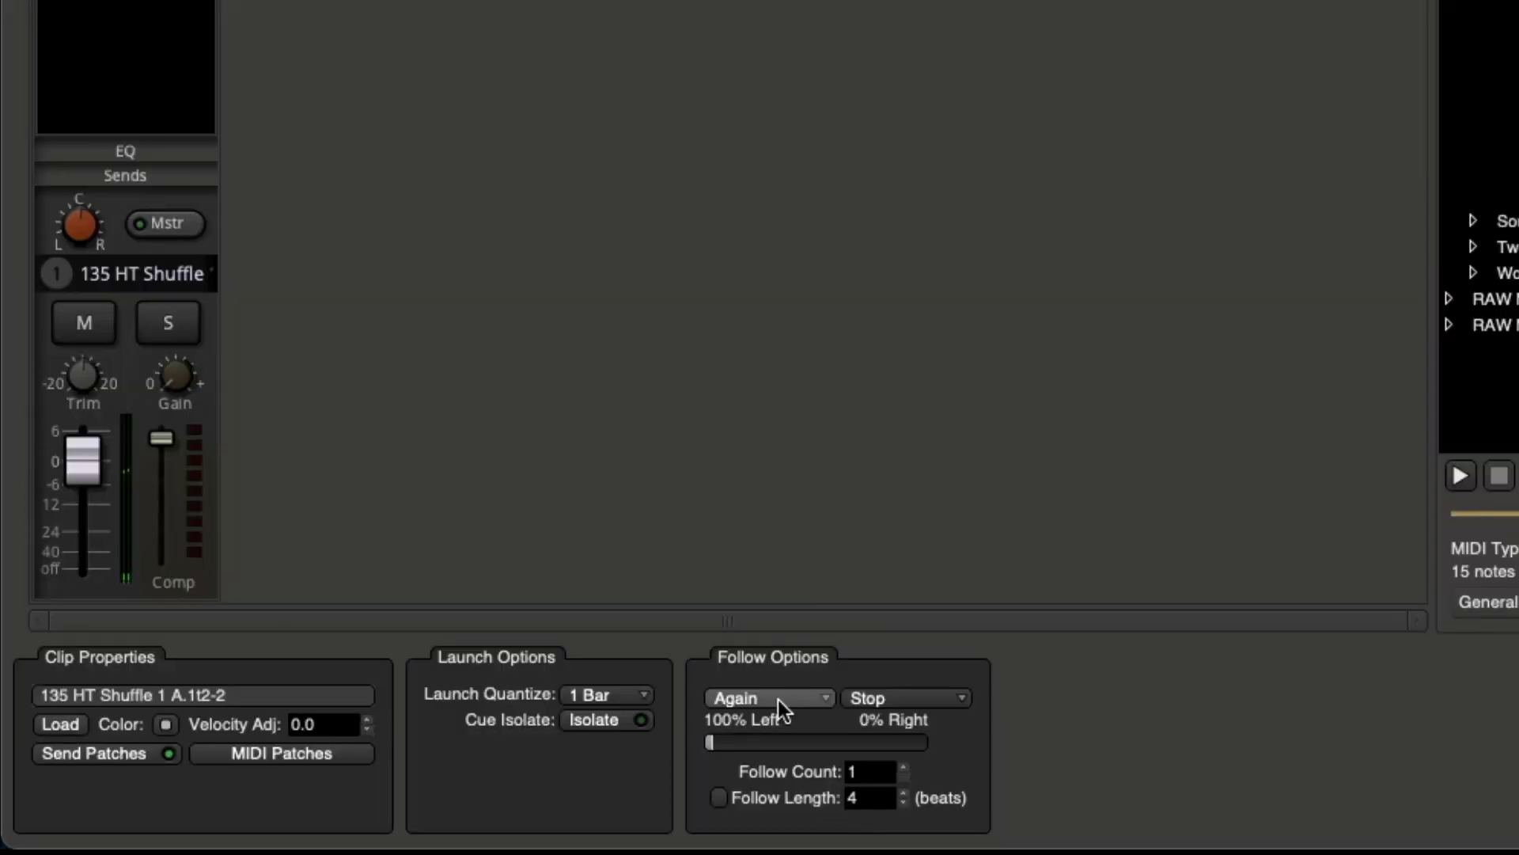
Set clip A's follow action to Forward and test that Fill 1 plays after it.
{"action": "left_click", "coordinate": [777, 700]}
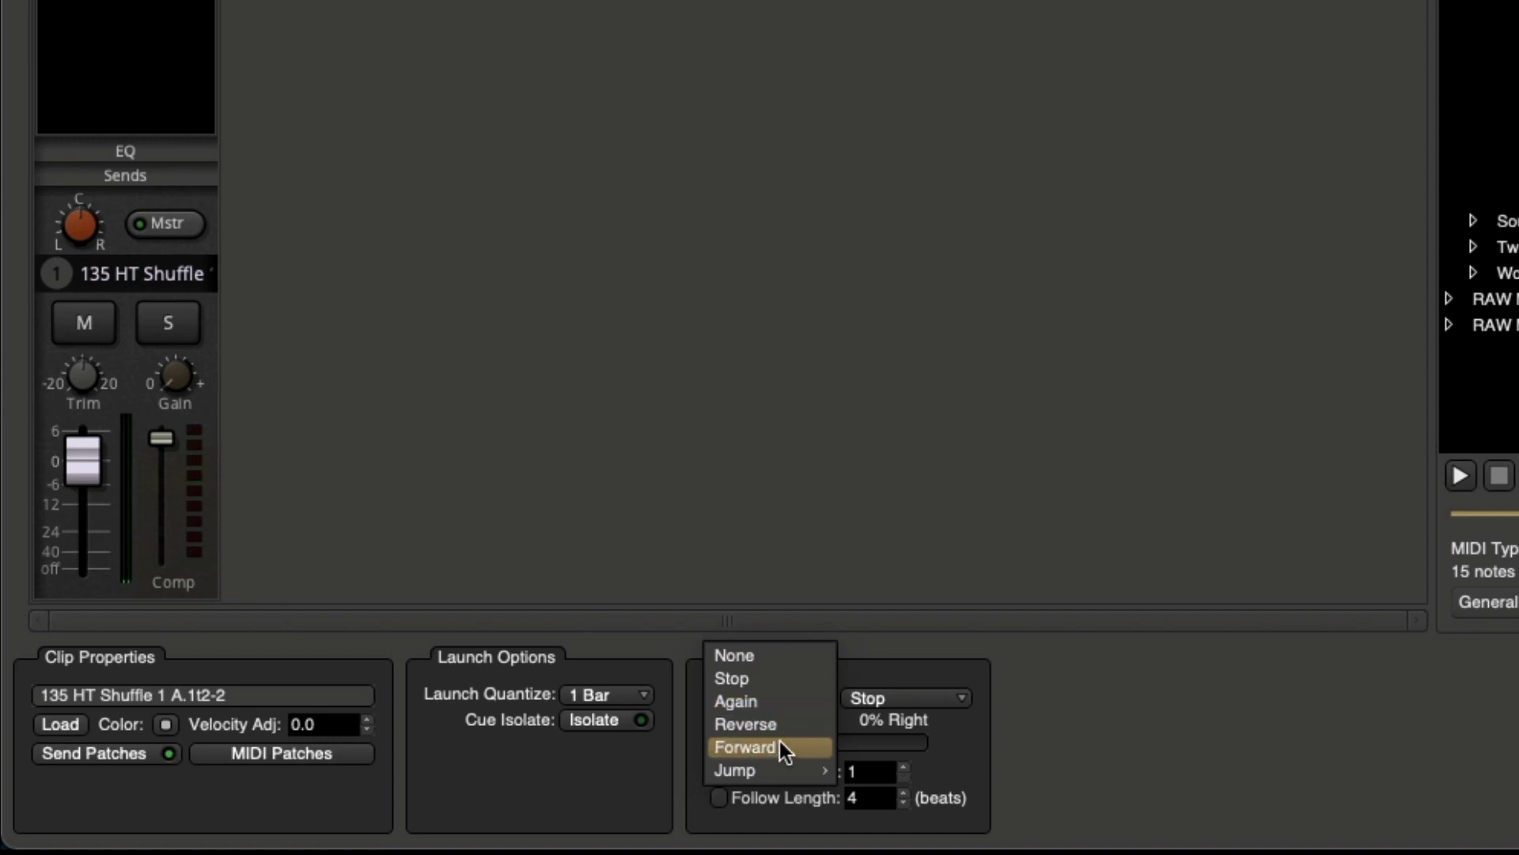
{"action": "mouse_move", "coordinate": [780, 772]}
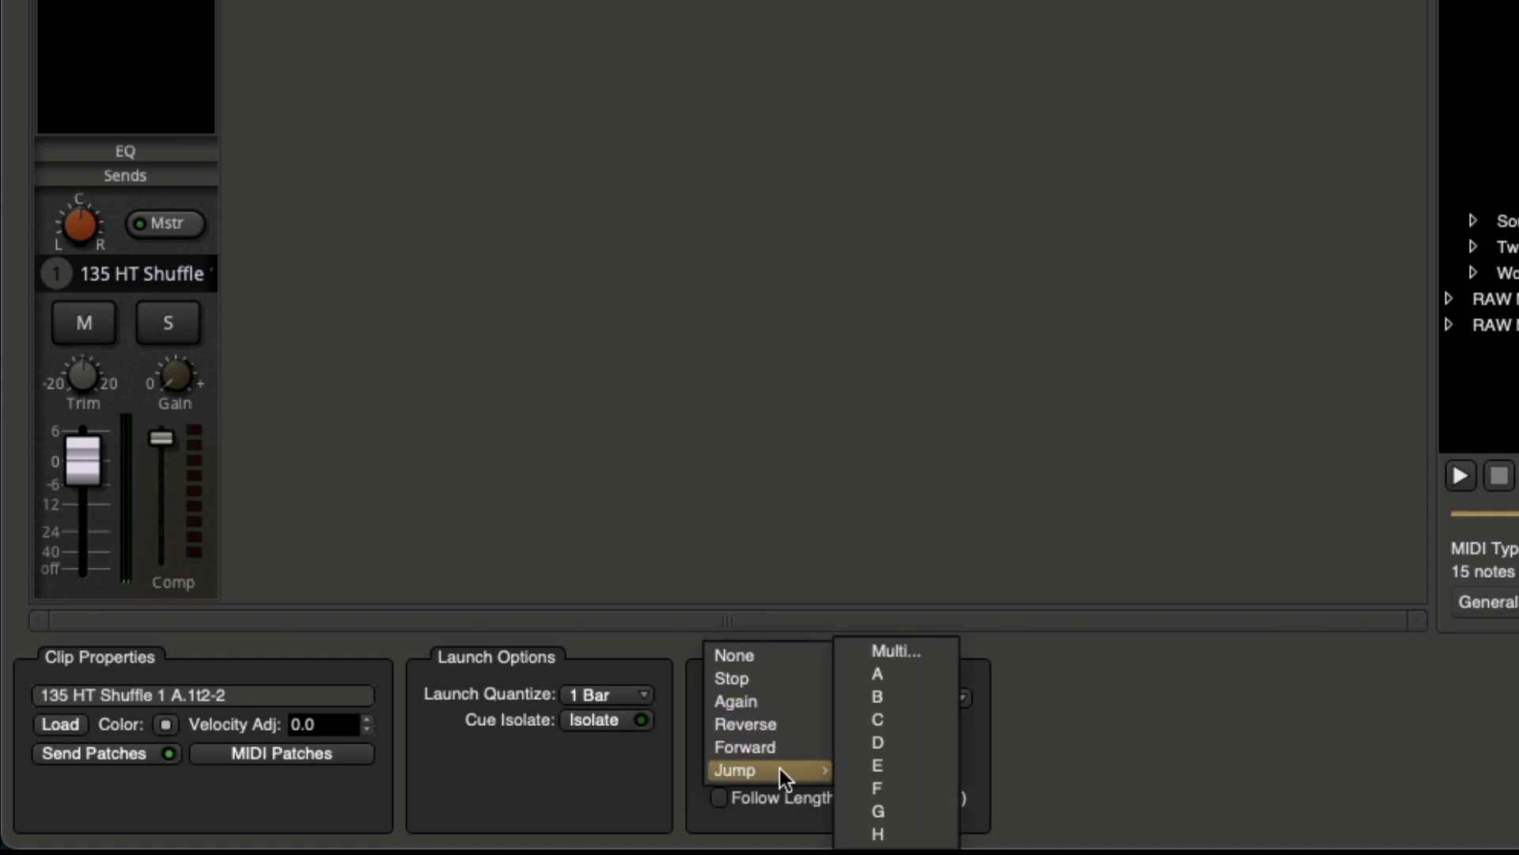
{"action": "left_click", "coordinate": [780, 744]}
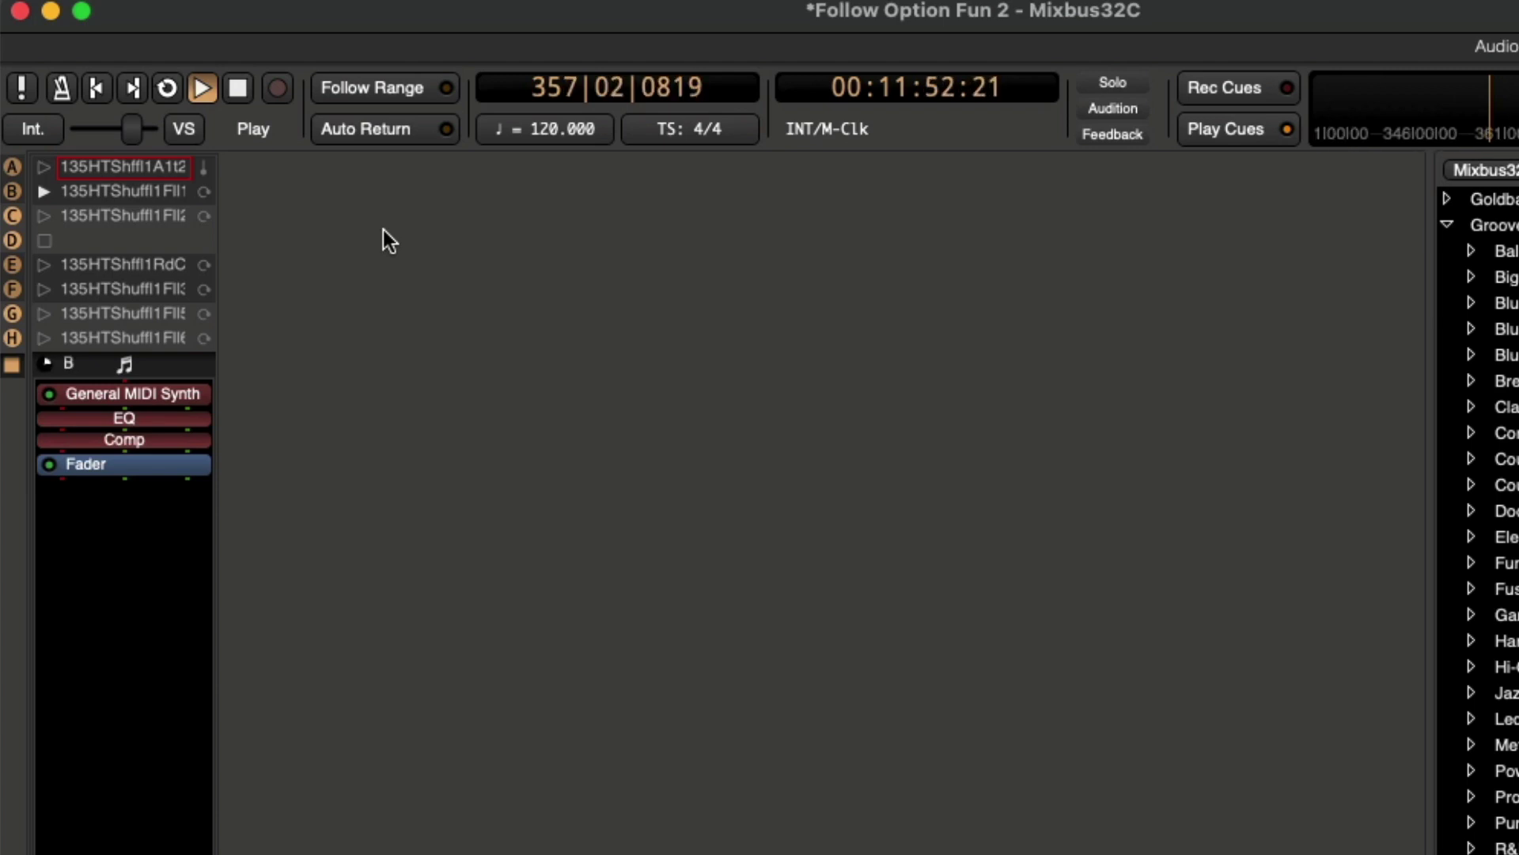
{"action": "key", "text": "space"}
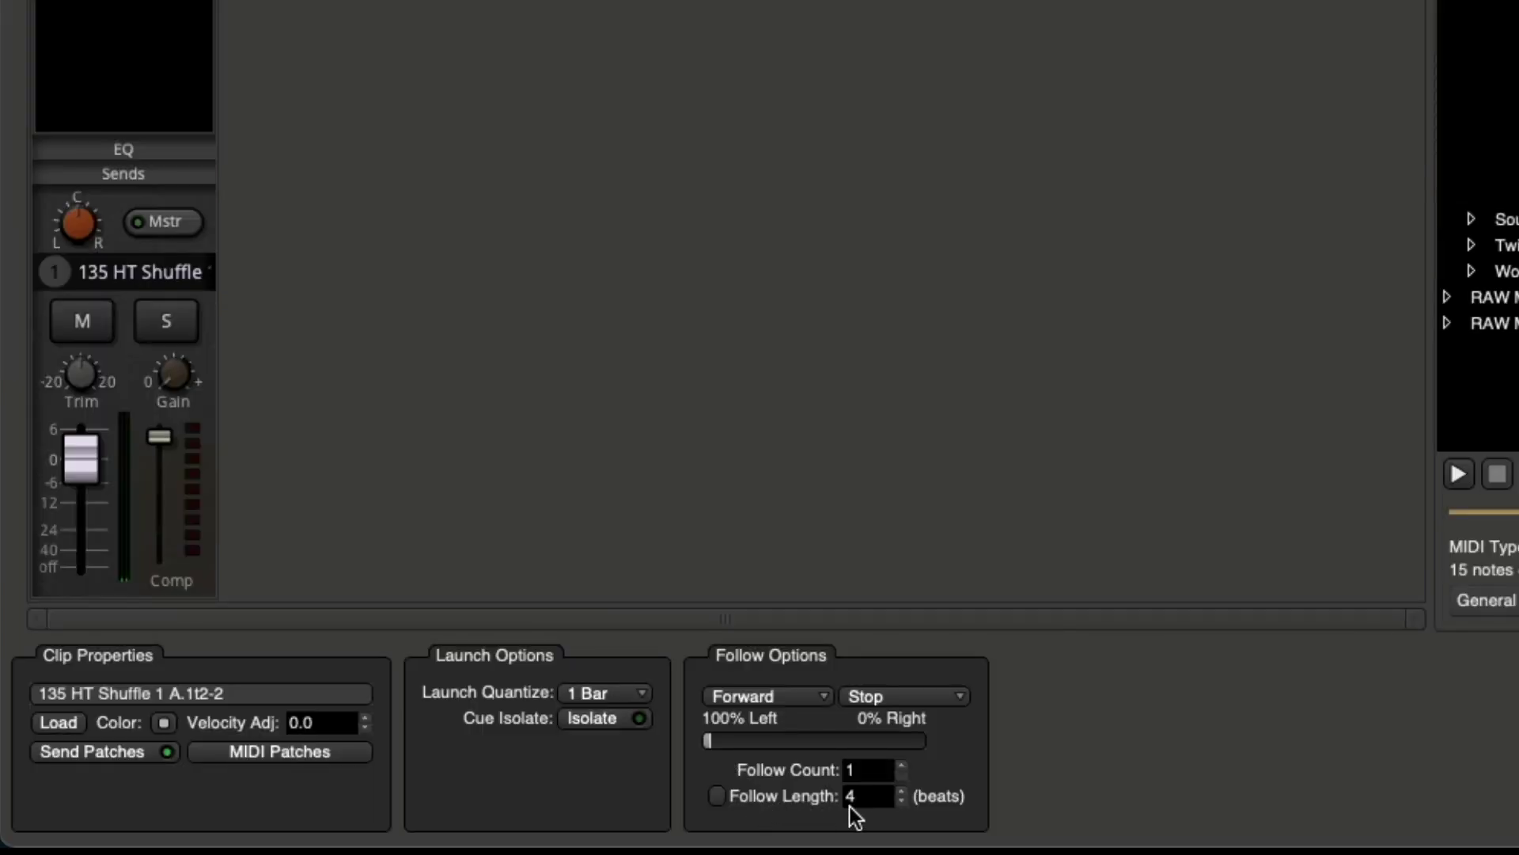
Enable clip A's Follow Length at 10 beats and test the handover to Fill 1.
{"action": "left_click", "coordinate": [902, 790]}
{"action": "left_click", "coordinate": [903, 791]}
{"action": "left_click", "coordinate": [902, 791]}
{"action": "left_click", "coordinate": [902, 790]}
{"action": "left_click", "coordinate": [902, 790]}
{"action": "left_click", "coordinate": [902, 790]}
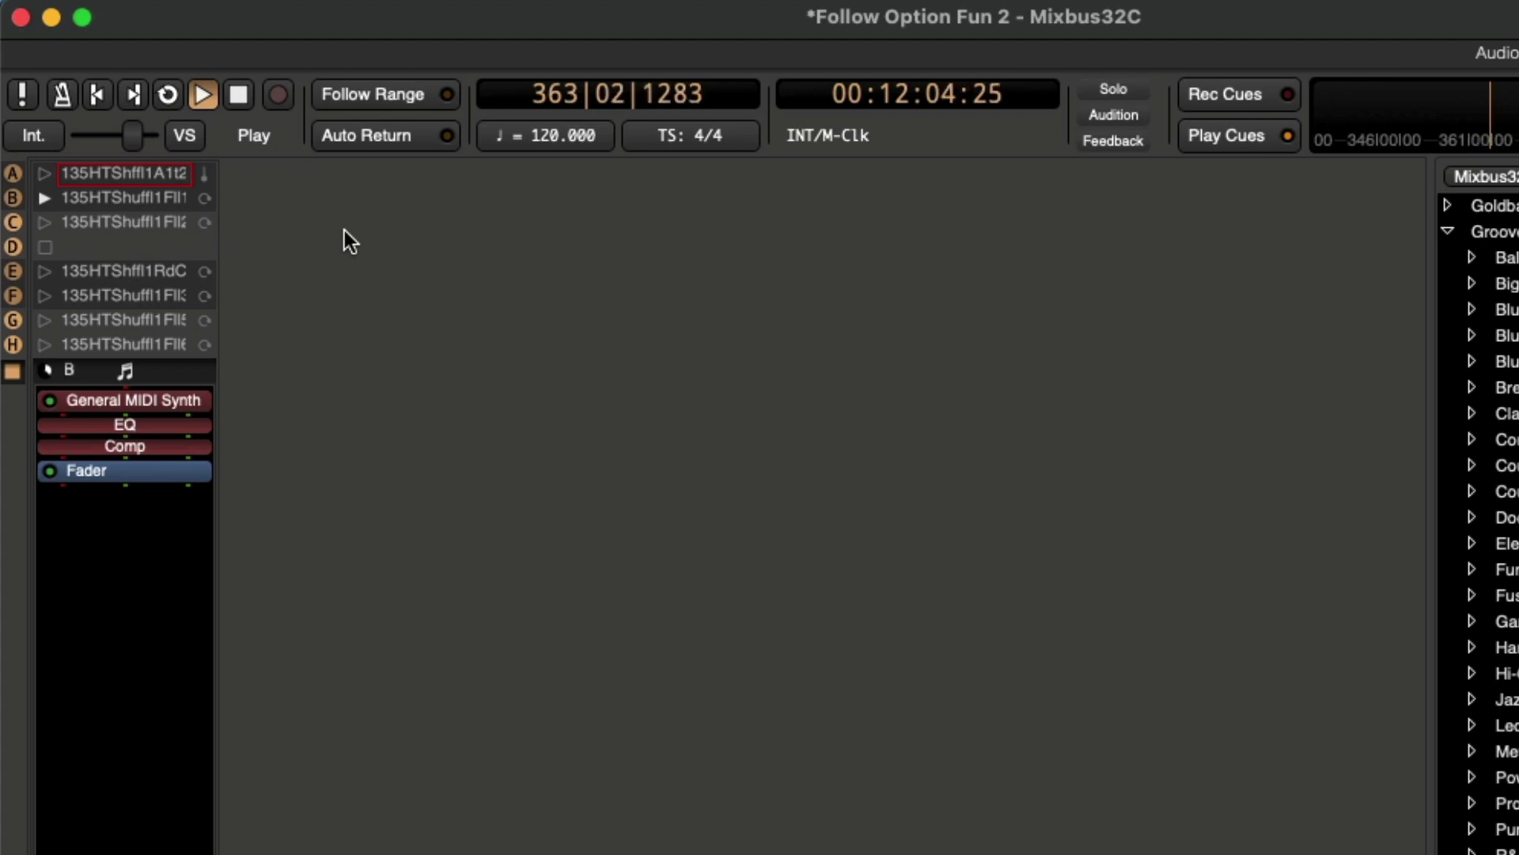
{"action": "key", "text": "space"}
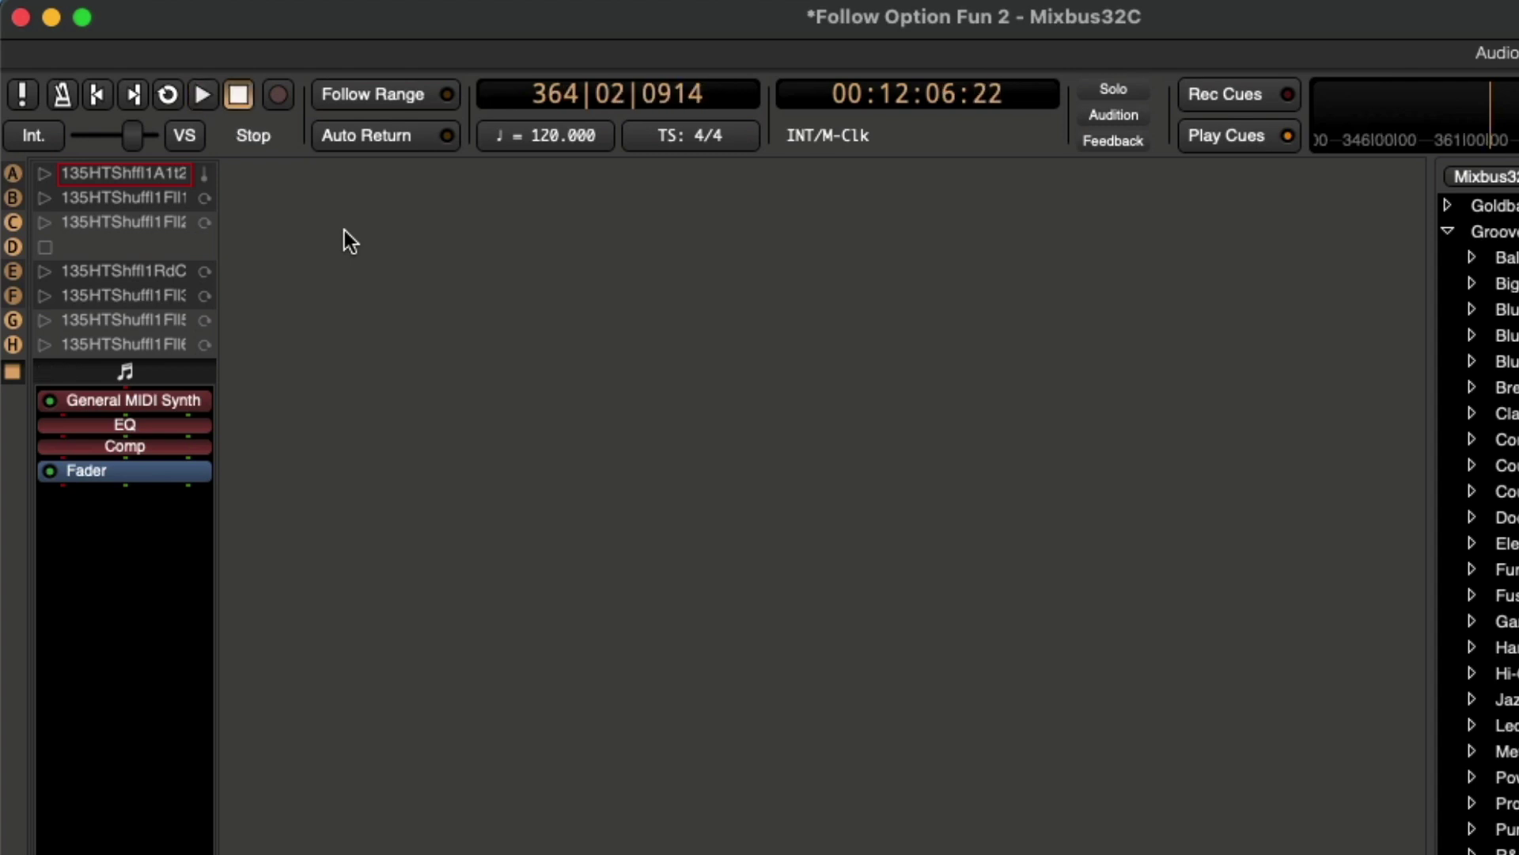
Set Fill 1's follow action to Jump > A, back to the groove.
{"action": "left_click", "coordinate": [201, 203]}
{"action": "mouse_move", "coordinate": [292, 335]}
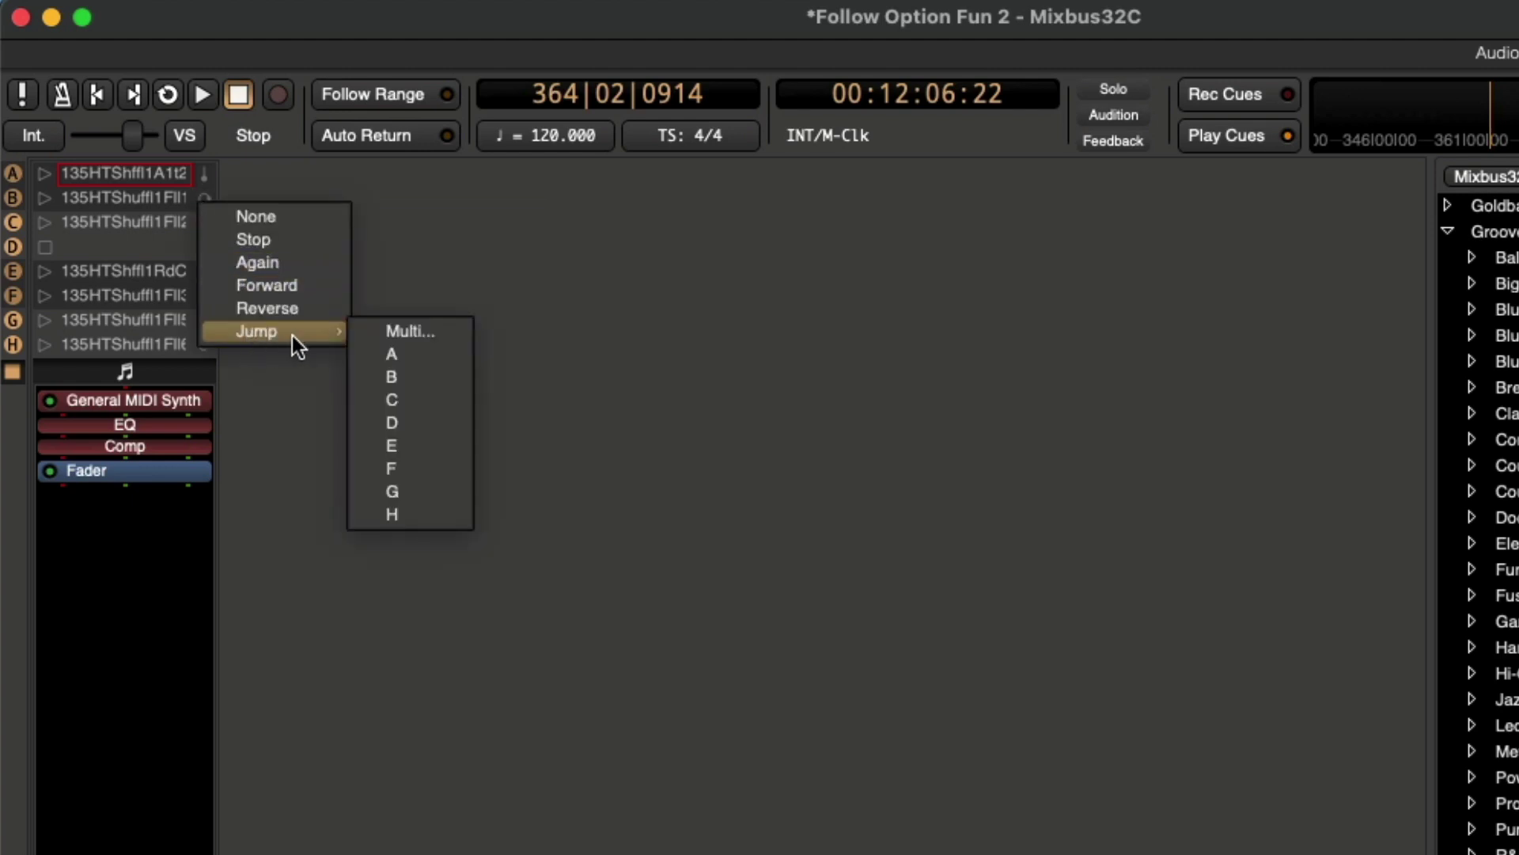
{"action": "left_click", "coordinate": [374, 354]}
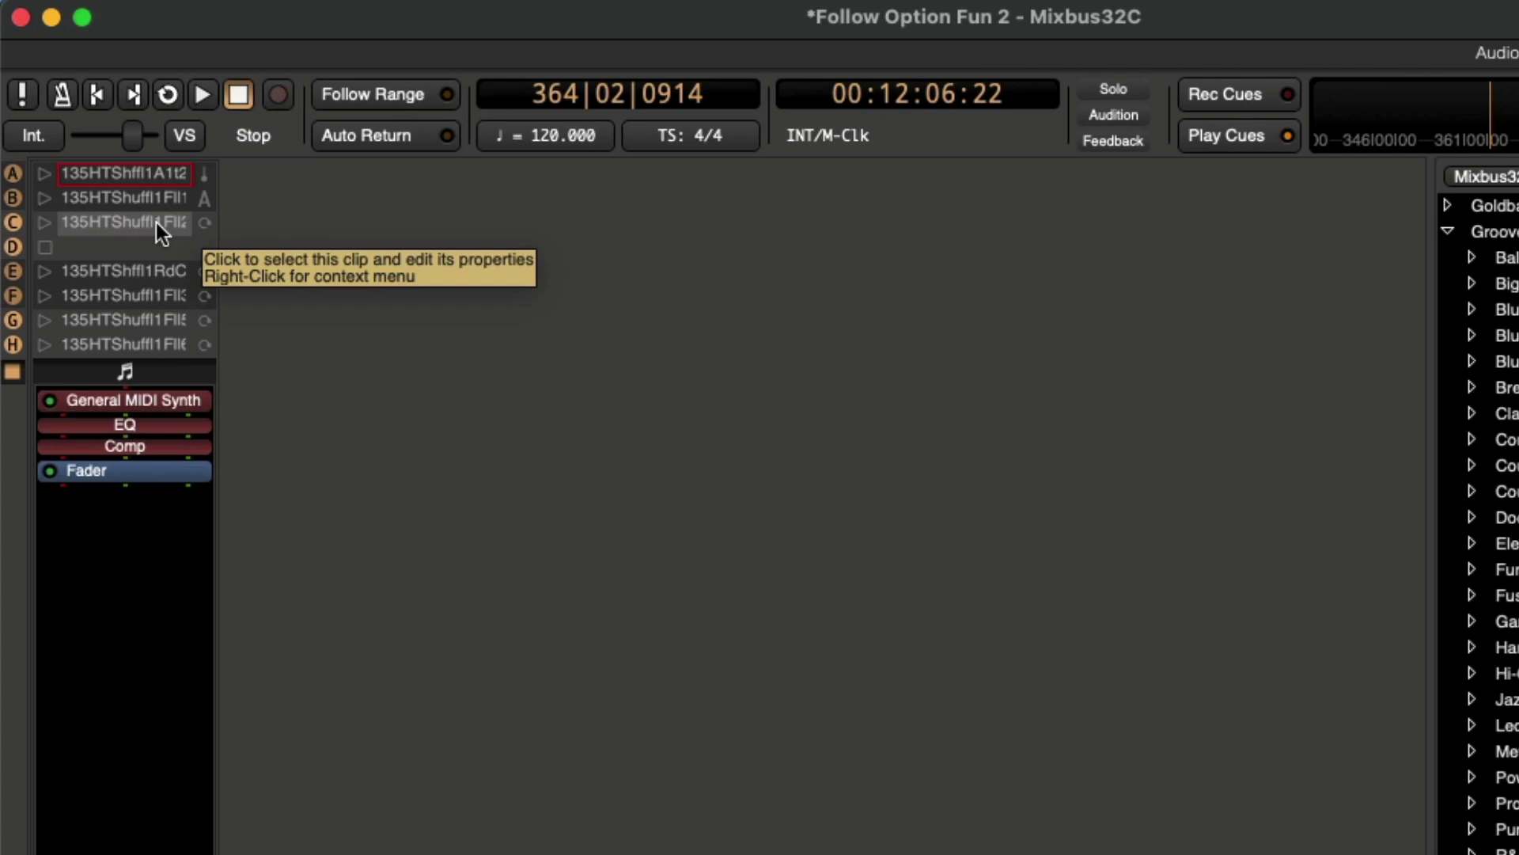
Set clip A's follow action to Jump > Multi with Fill 1 and Fill 2 as targets.
{"action": "left_click", "coordinate": [204, 173]}
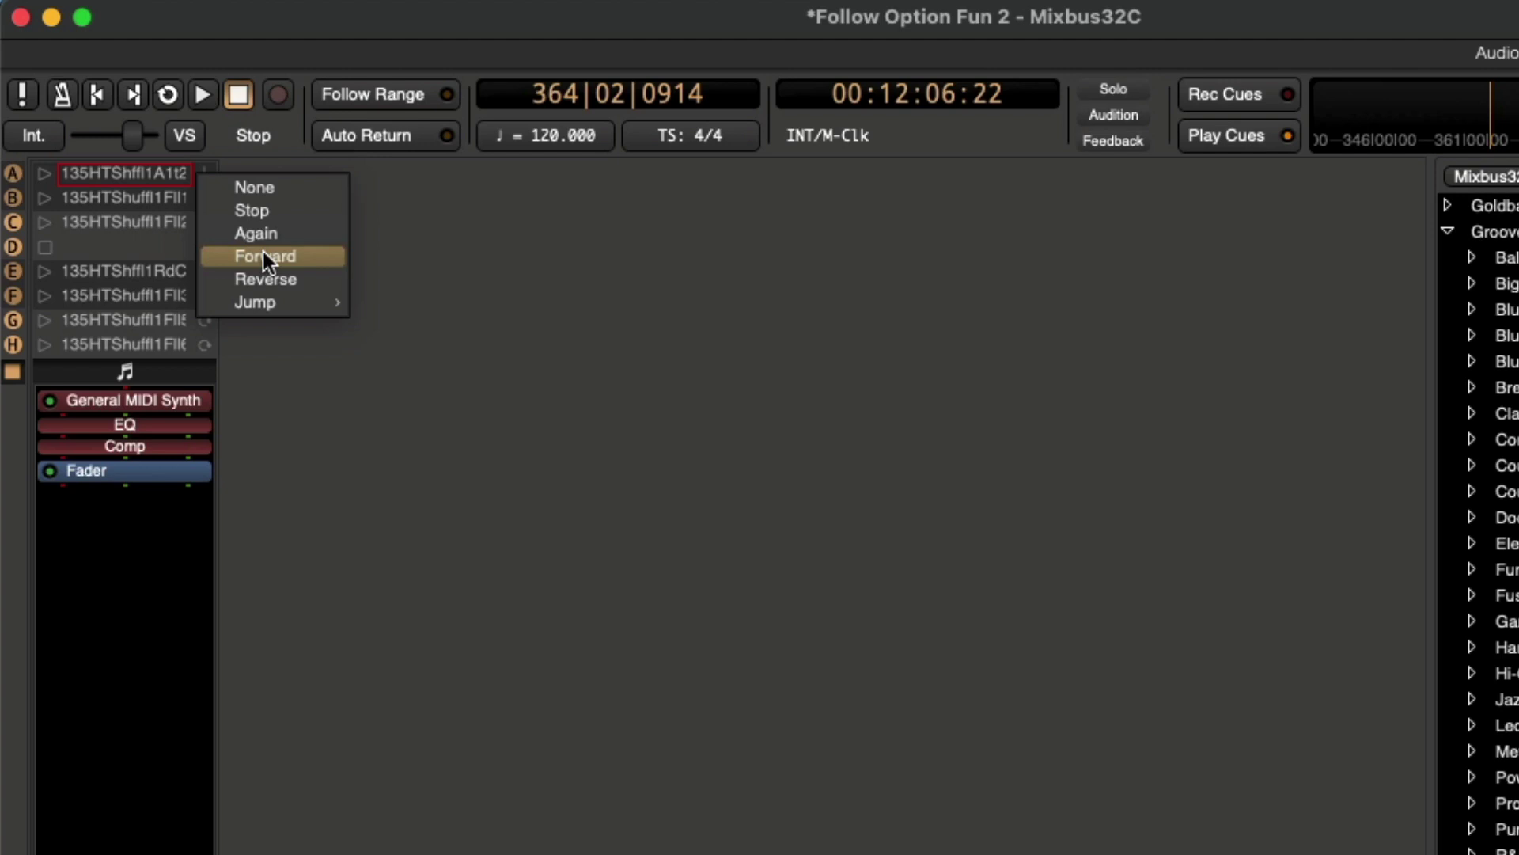
{"action": "mouse_move", "coordinate": [263, 306]}
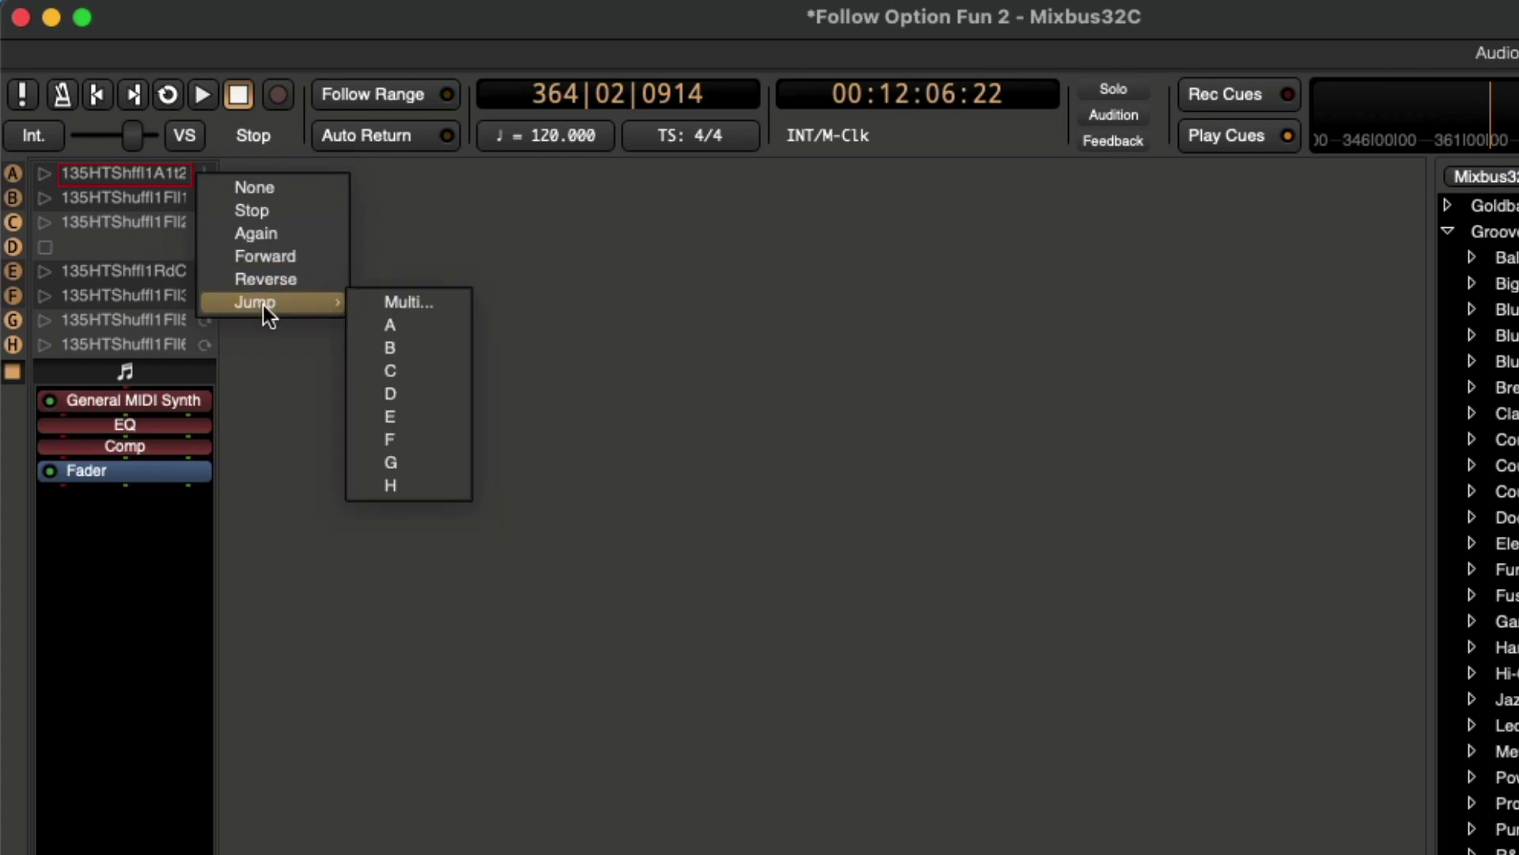
{"action": "left_click", "coordinate": [372, 302]}
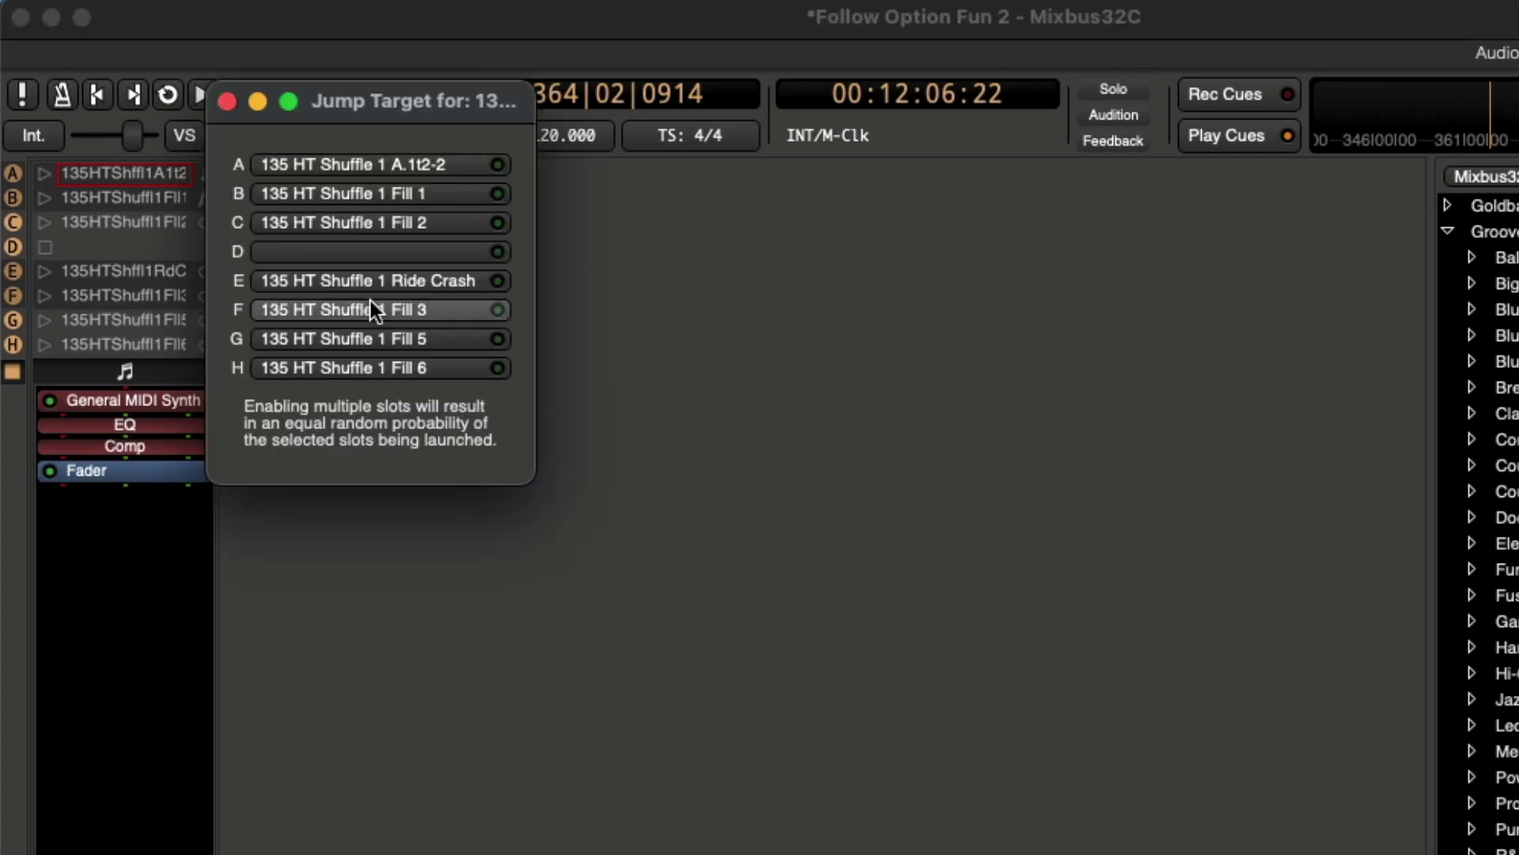
{"action": "left_click", "coordinate": [507, 216]}
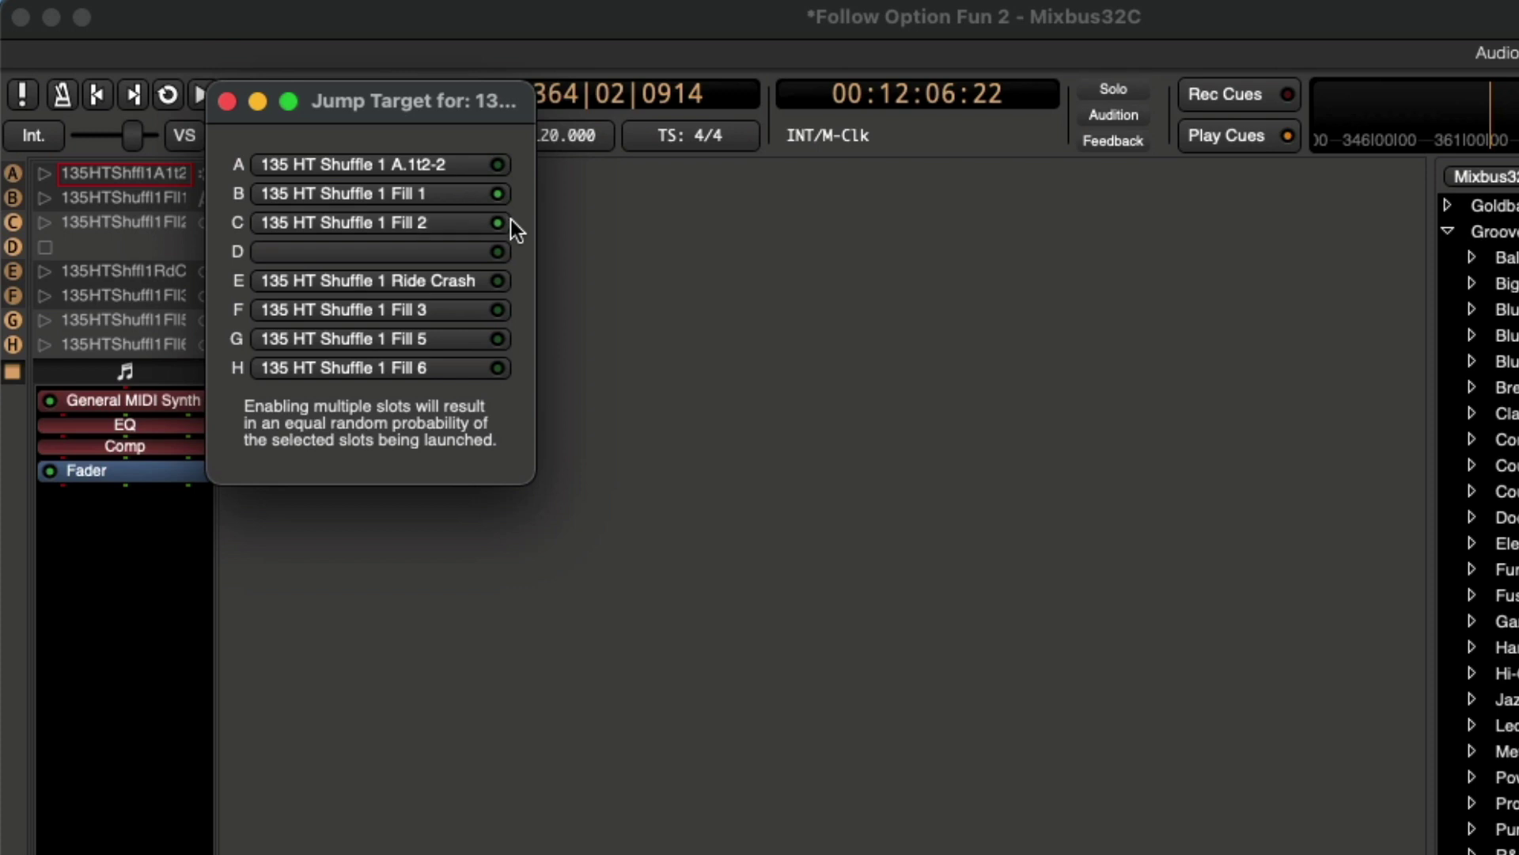
Set Fill 2 in slot C to Jump > A, then play the chain from A and stop.
{"action": "key", "text": "Escape"}
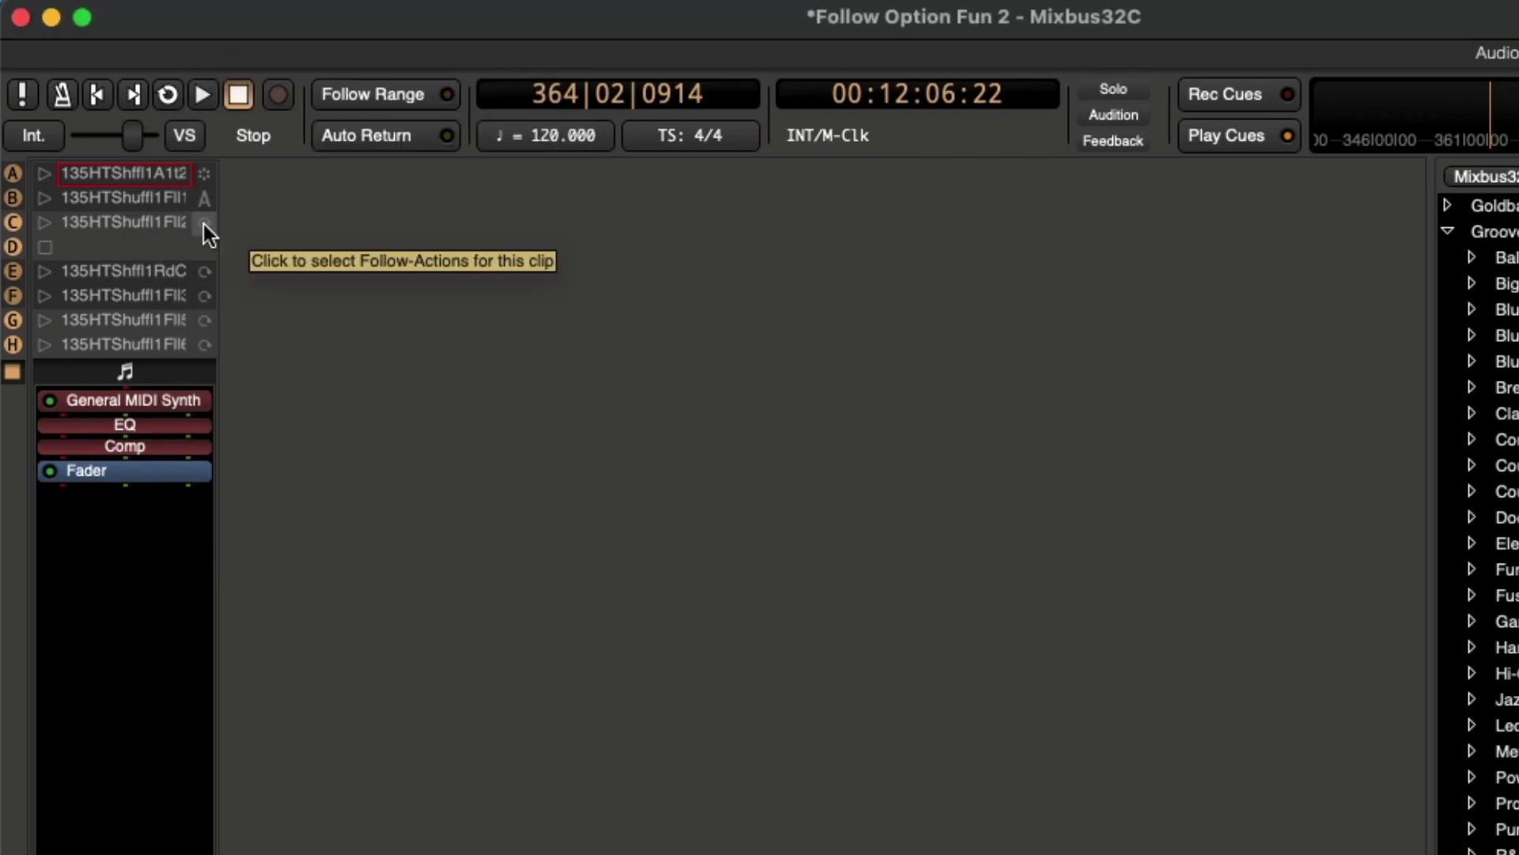
{"action": "left_click", "coordinate": [203, 224]}
{"action": "mouse_move", "coordinate": [326, 348]}
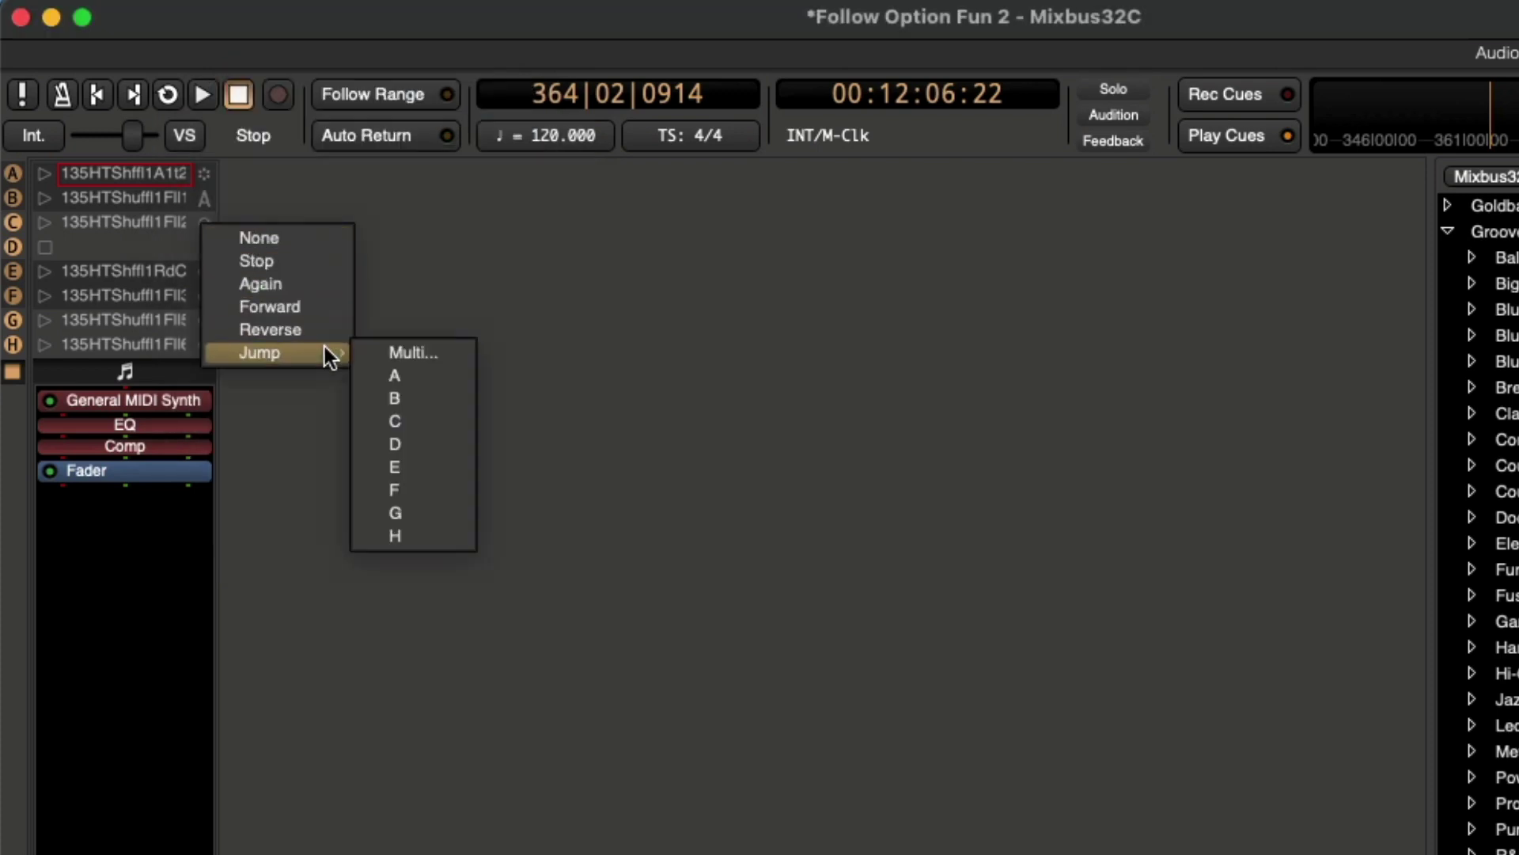
{"action": "left_click", "coordinate": [393, 372]}
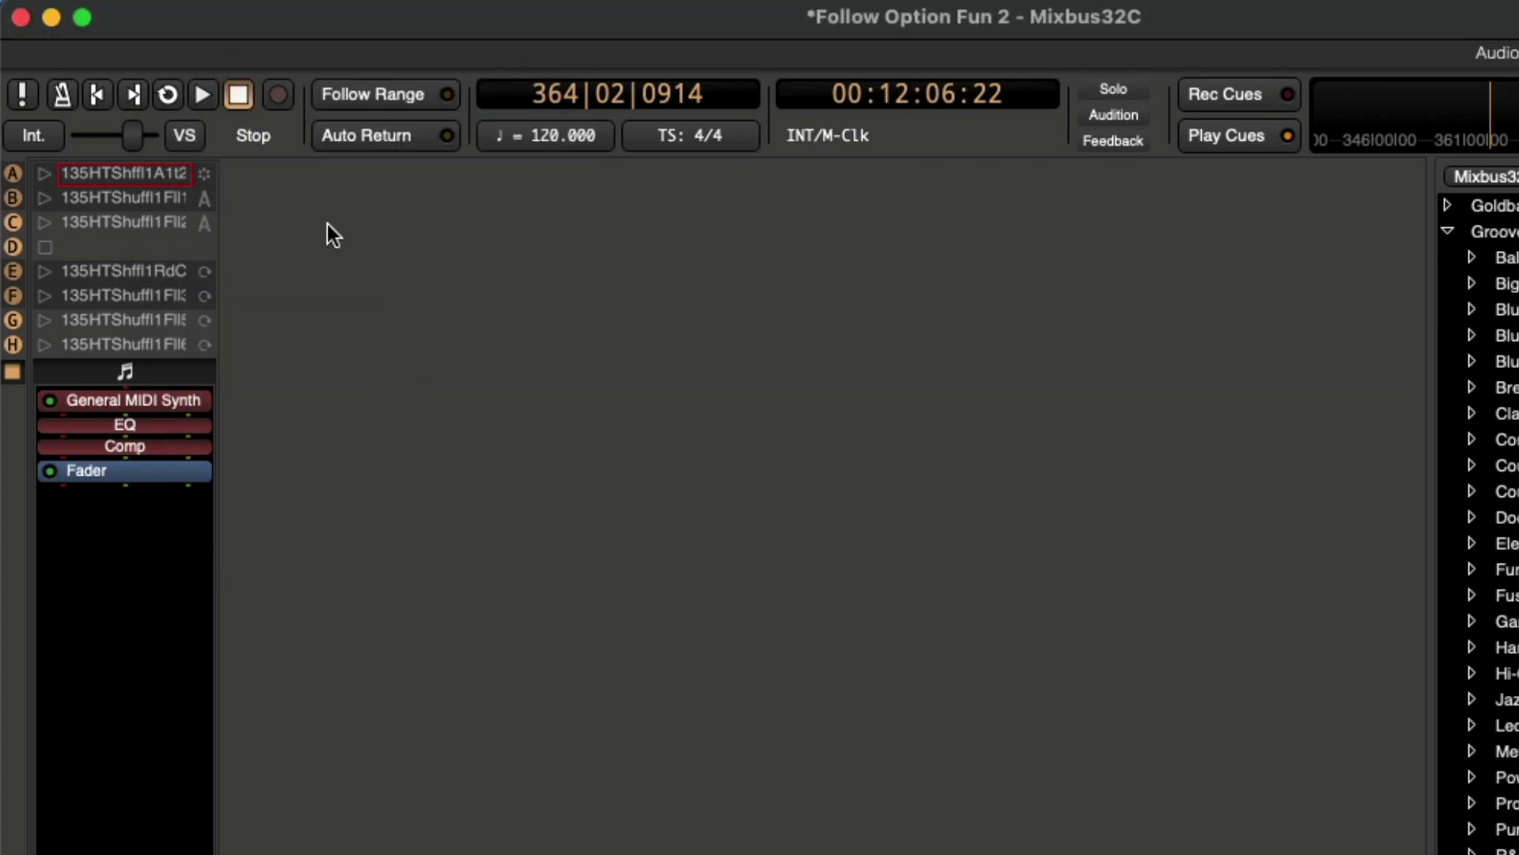
{"action": "left_click", "coordinate": [46, 173]}
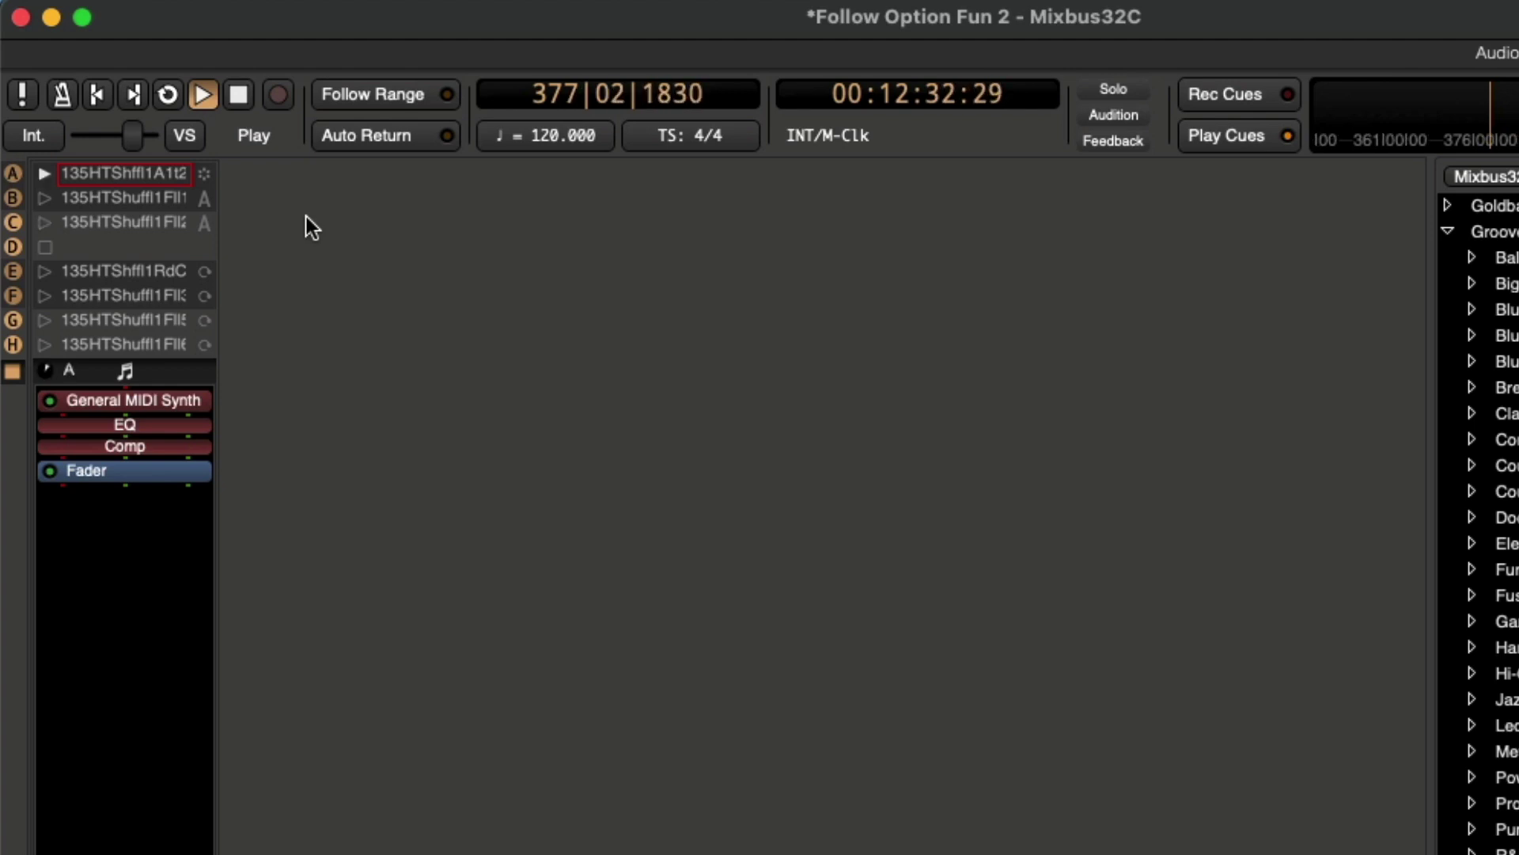
{"action": "key", "text": "space"}
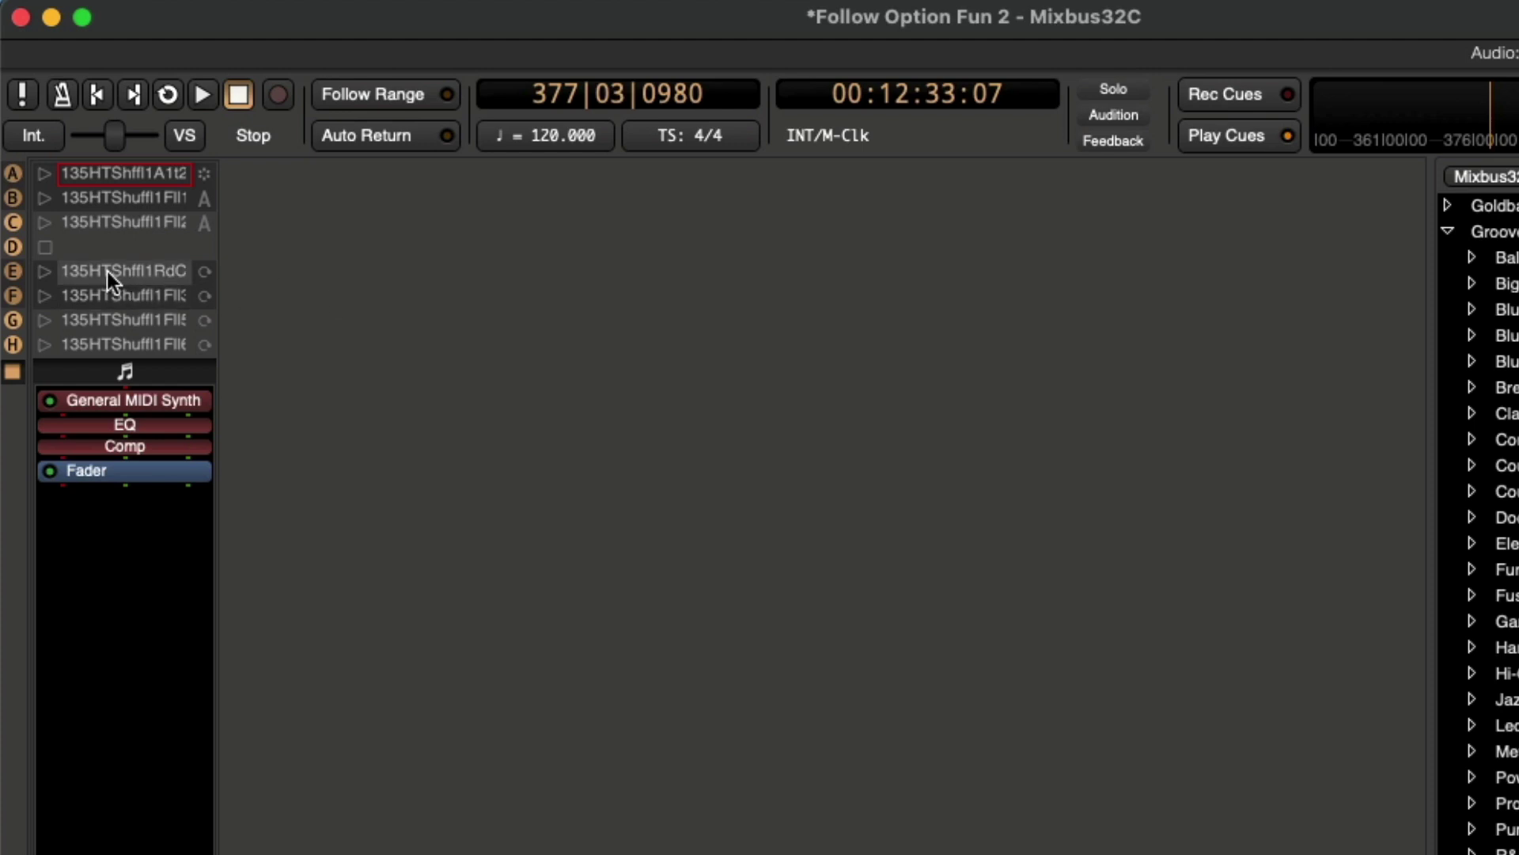
Audition the Ride Crash clip in E, then set clips B and C to Jump > E.
{"action": "left_click", "coordinate": [150, 272]}
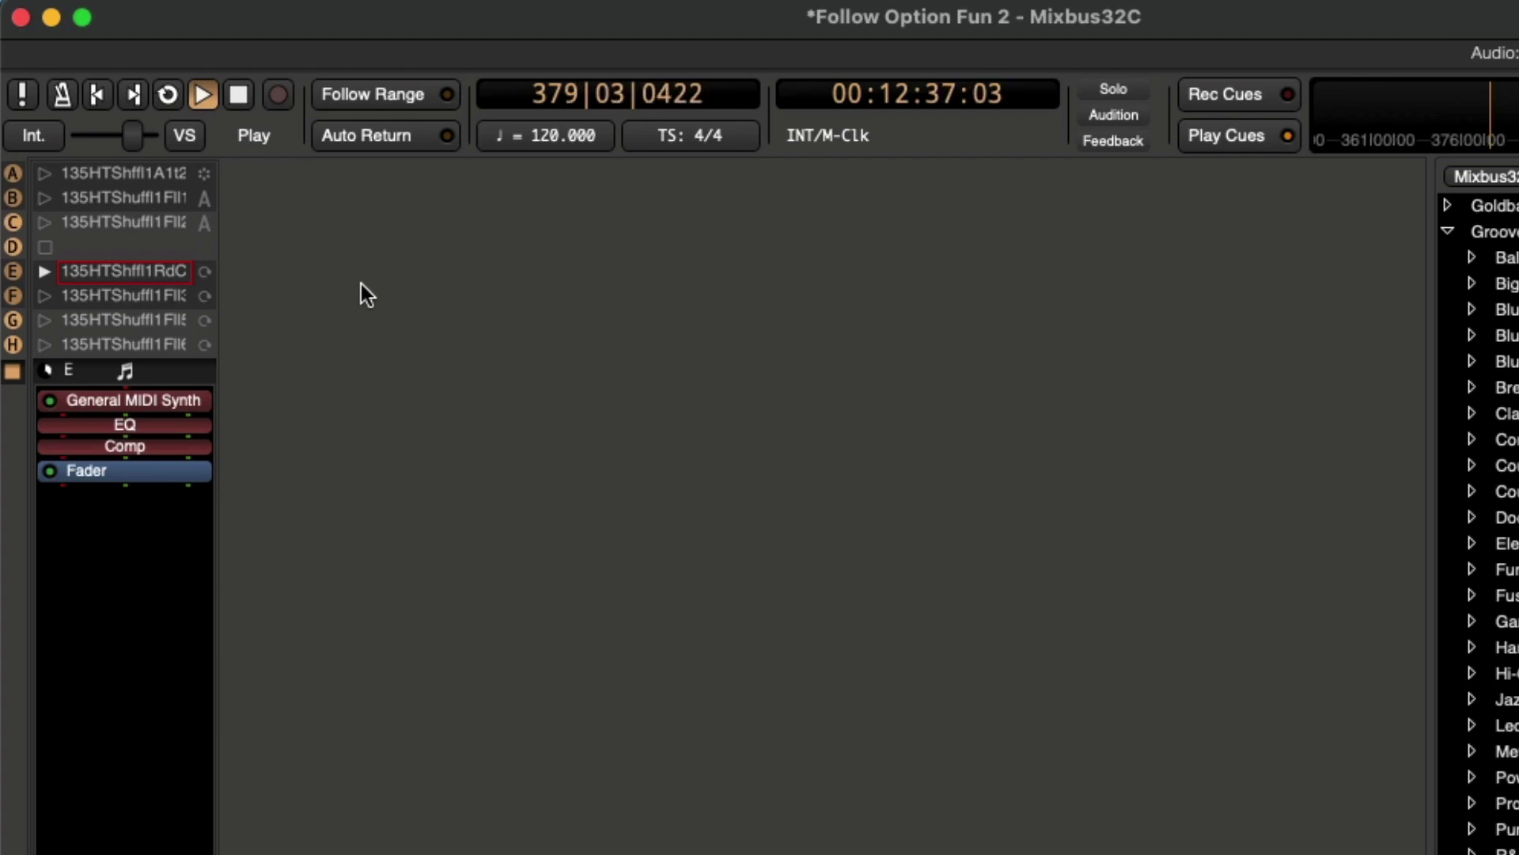
{"action": "key", "text": "space"}
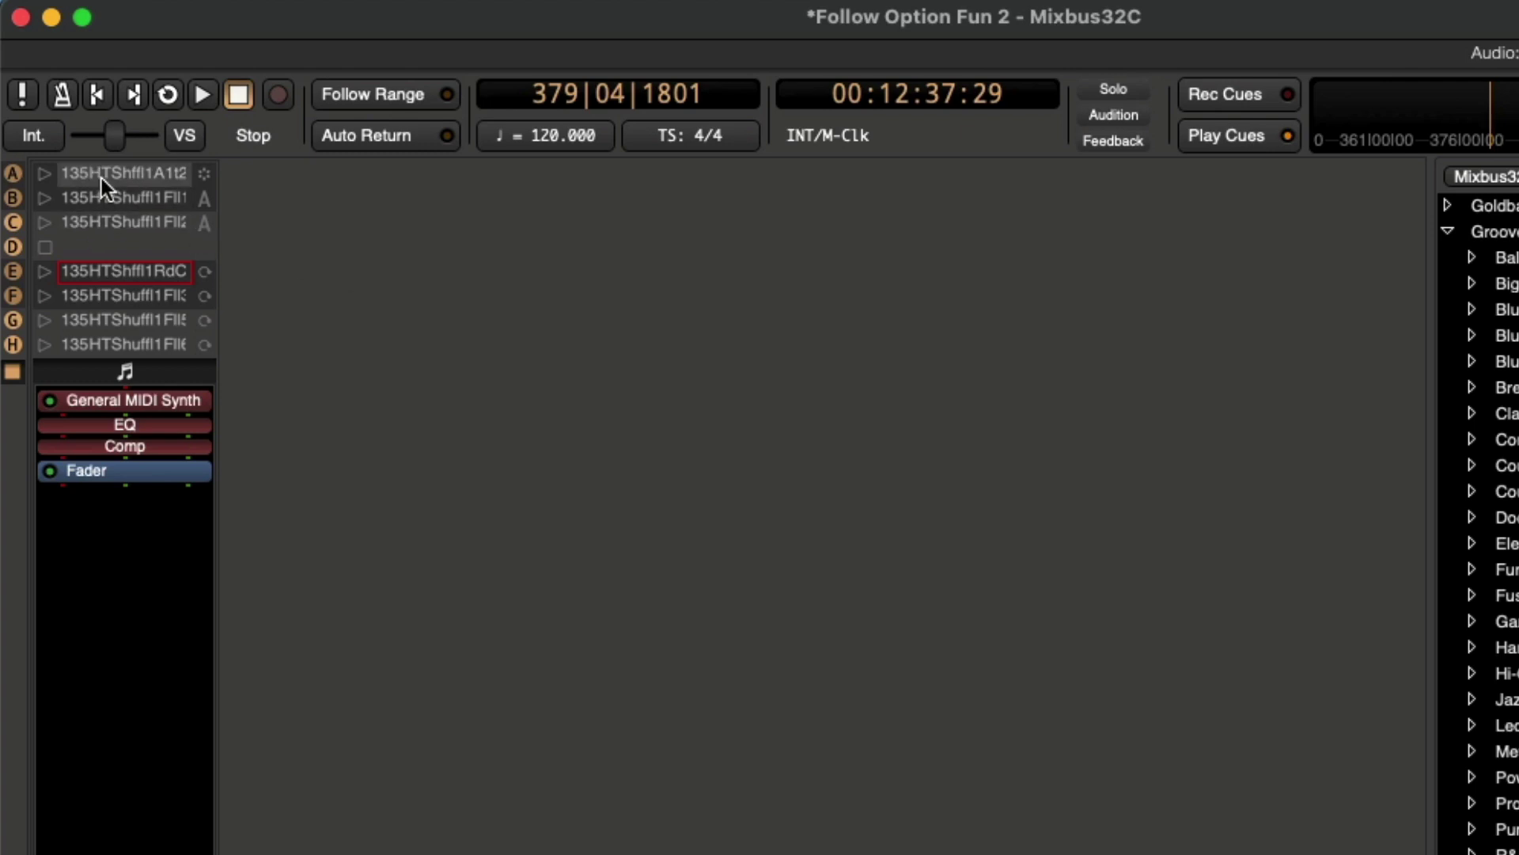
{"action": "left_click", "coordinate": [206, 200]}
{"action": "mouse_move", "coordinate": [319, 328]}
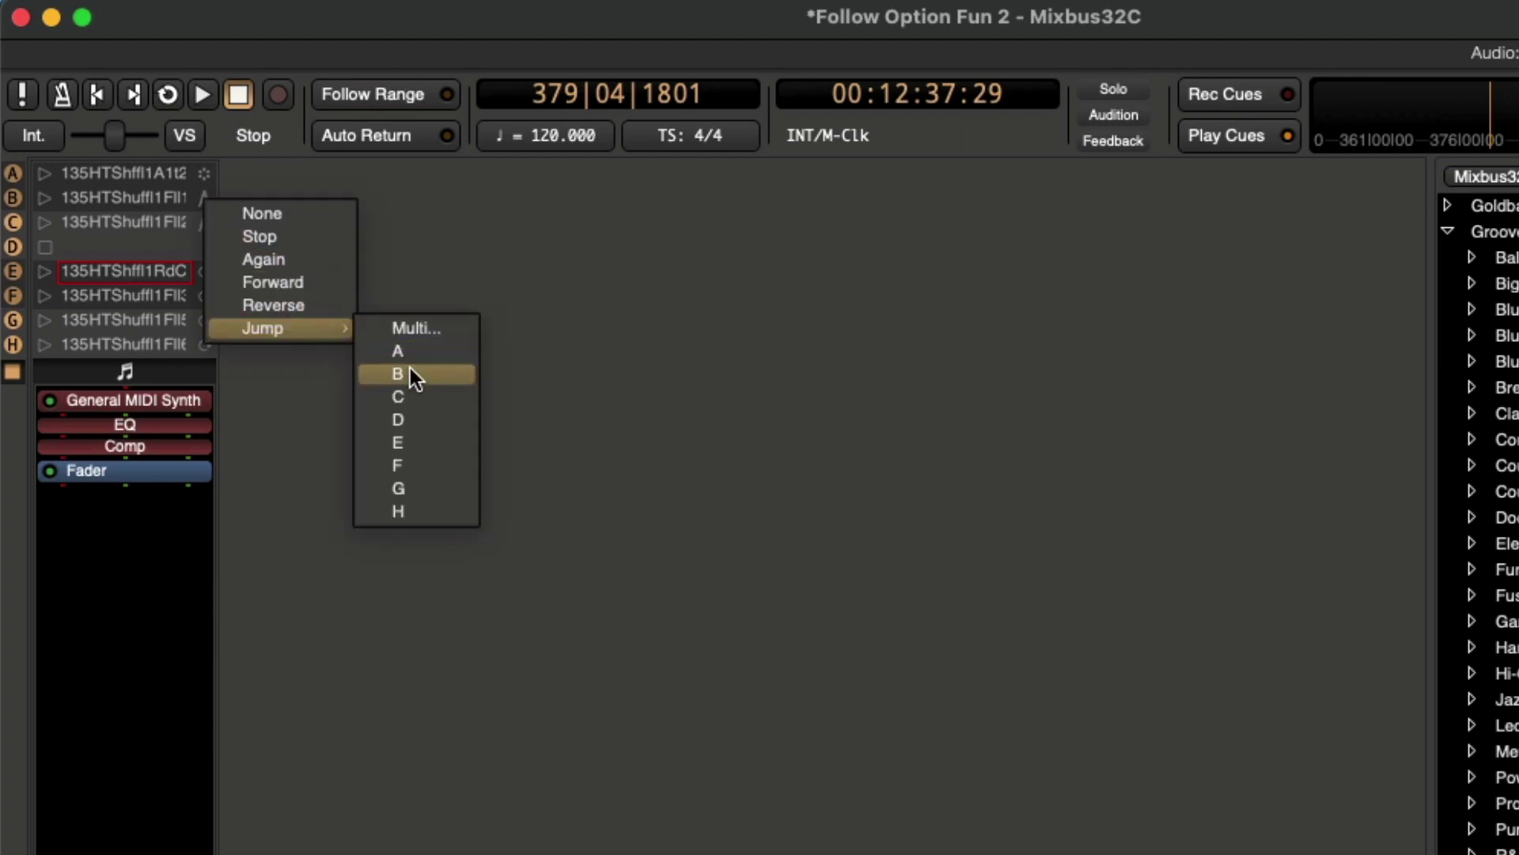
{"action": "left_click", "coordinate": [427, 441]}
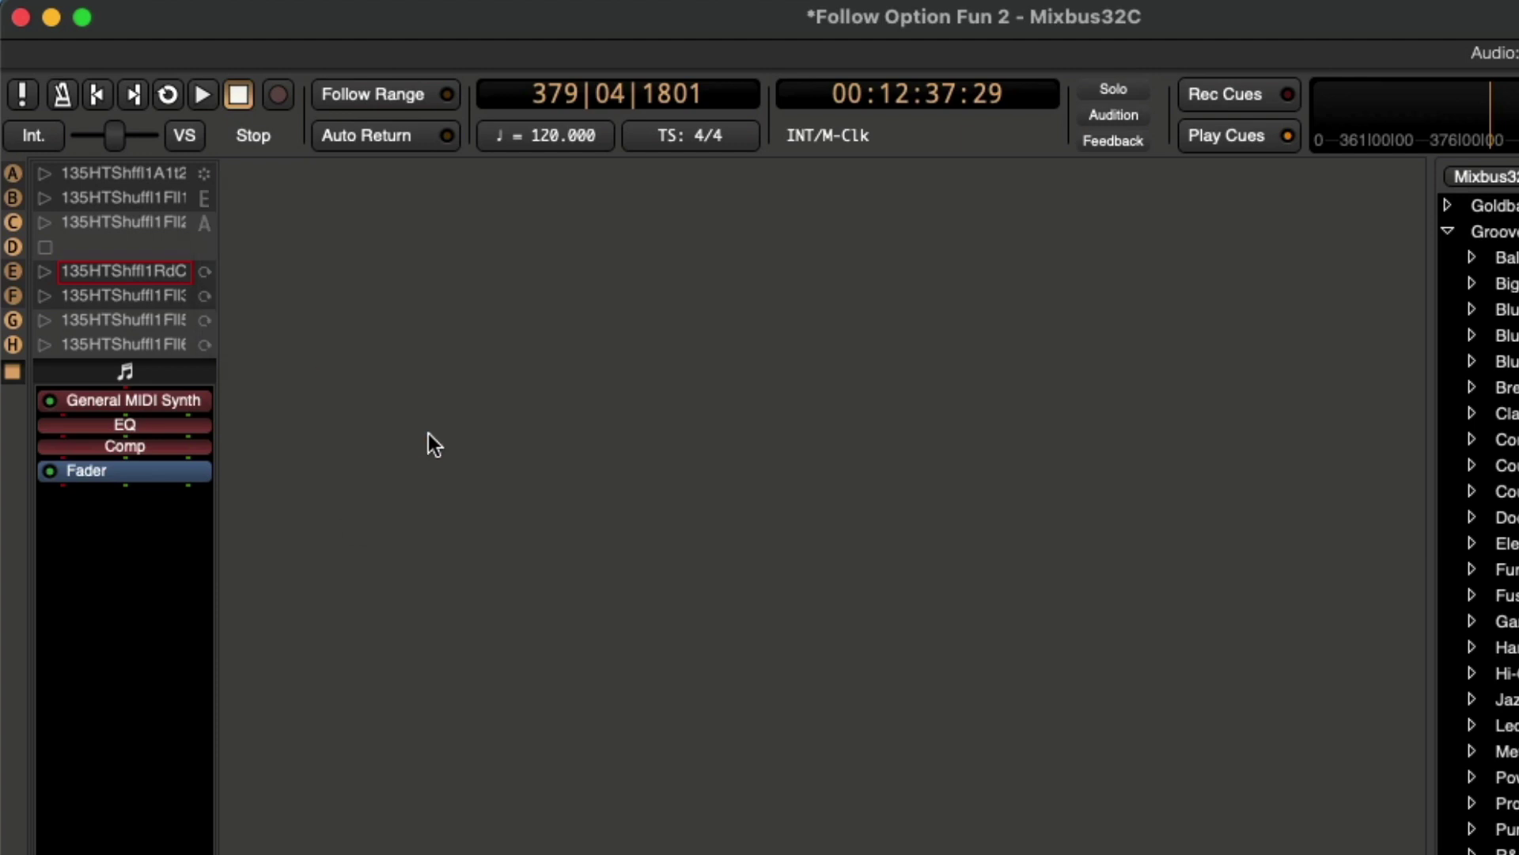
{"action": "left_click", "coordinate": [211, 226]}
{"action": "mouse_move", "coordinate": [322, 363]}
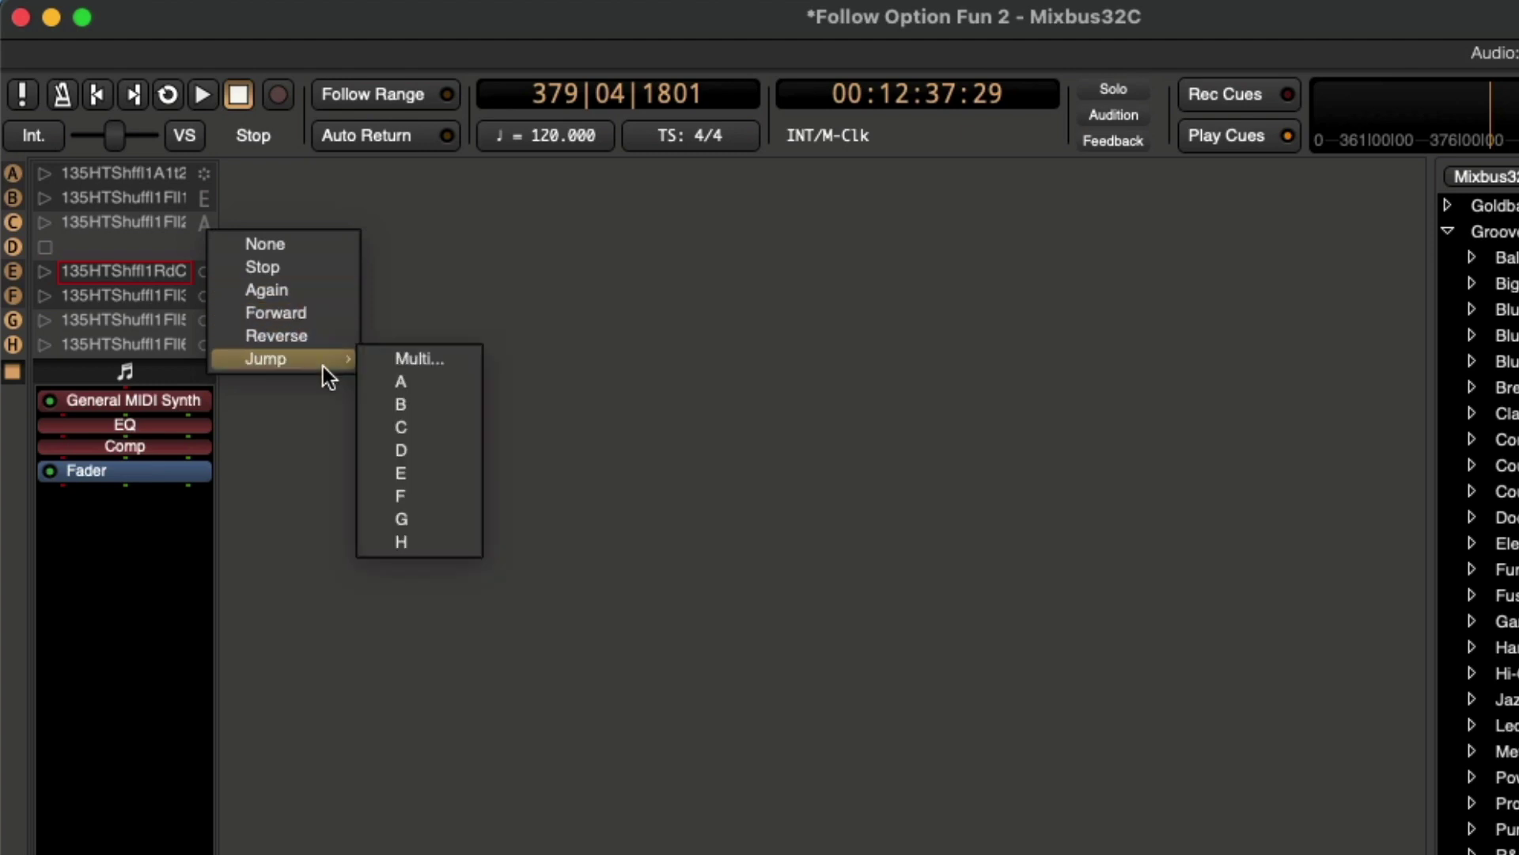
{"action": "left_click", "coordinate": [405, 496]}
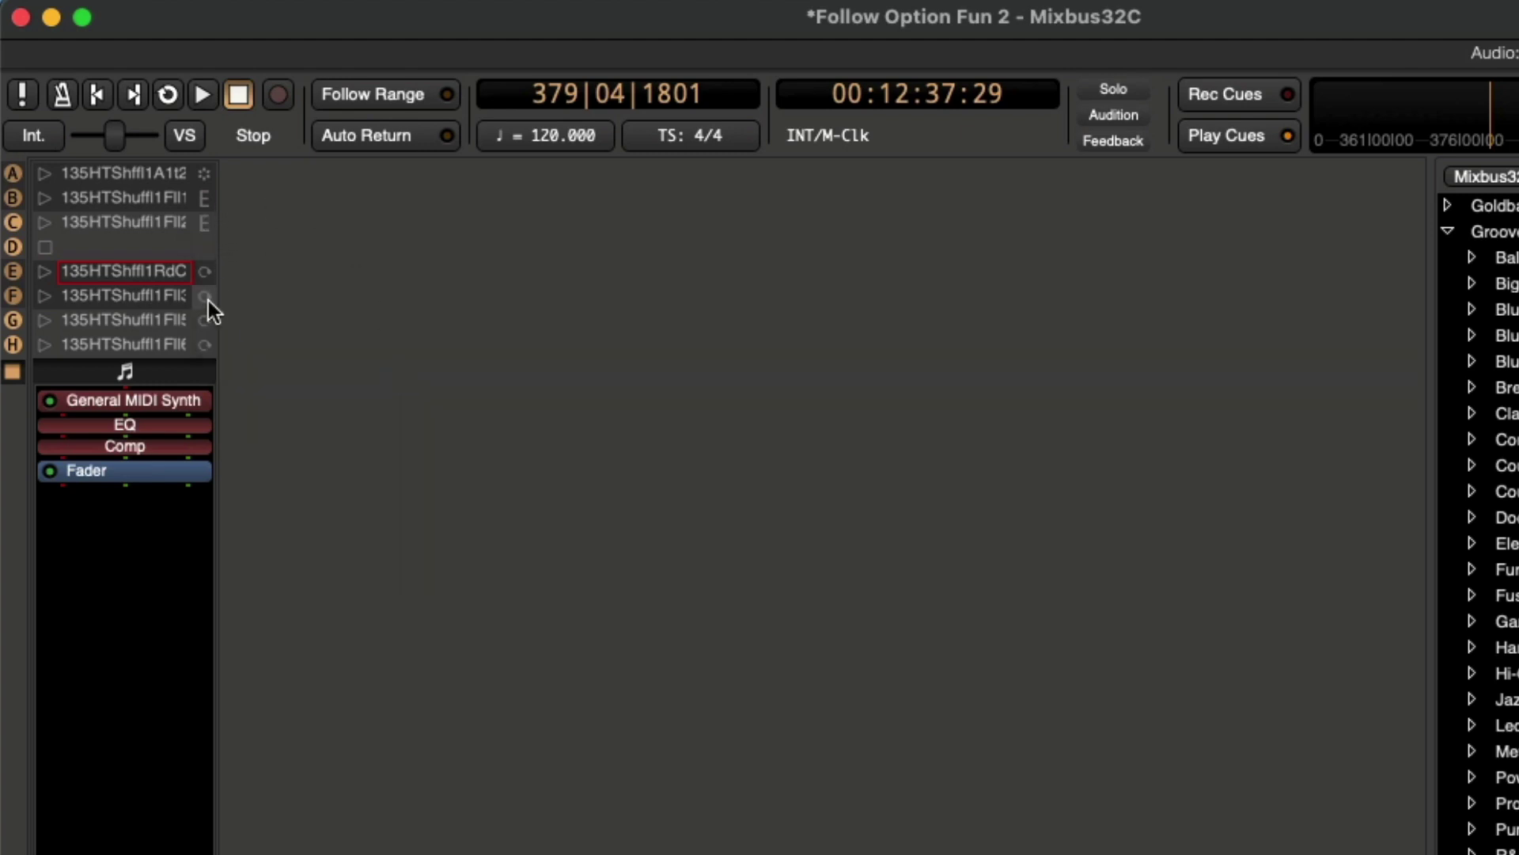
{"action": "left_click", "coordinate": [205, 273]}
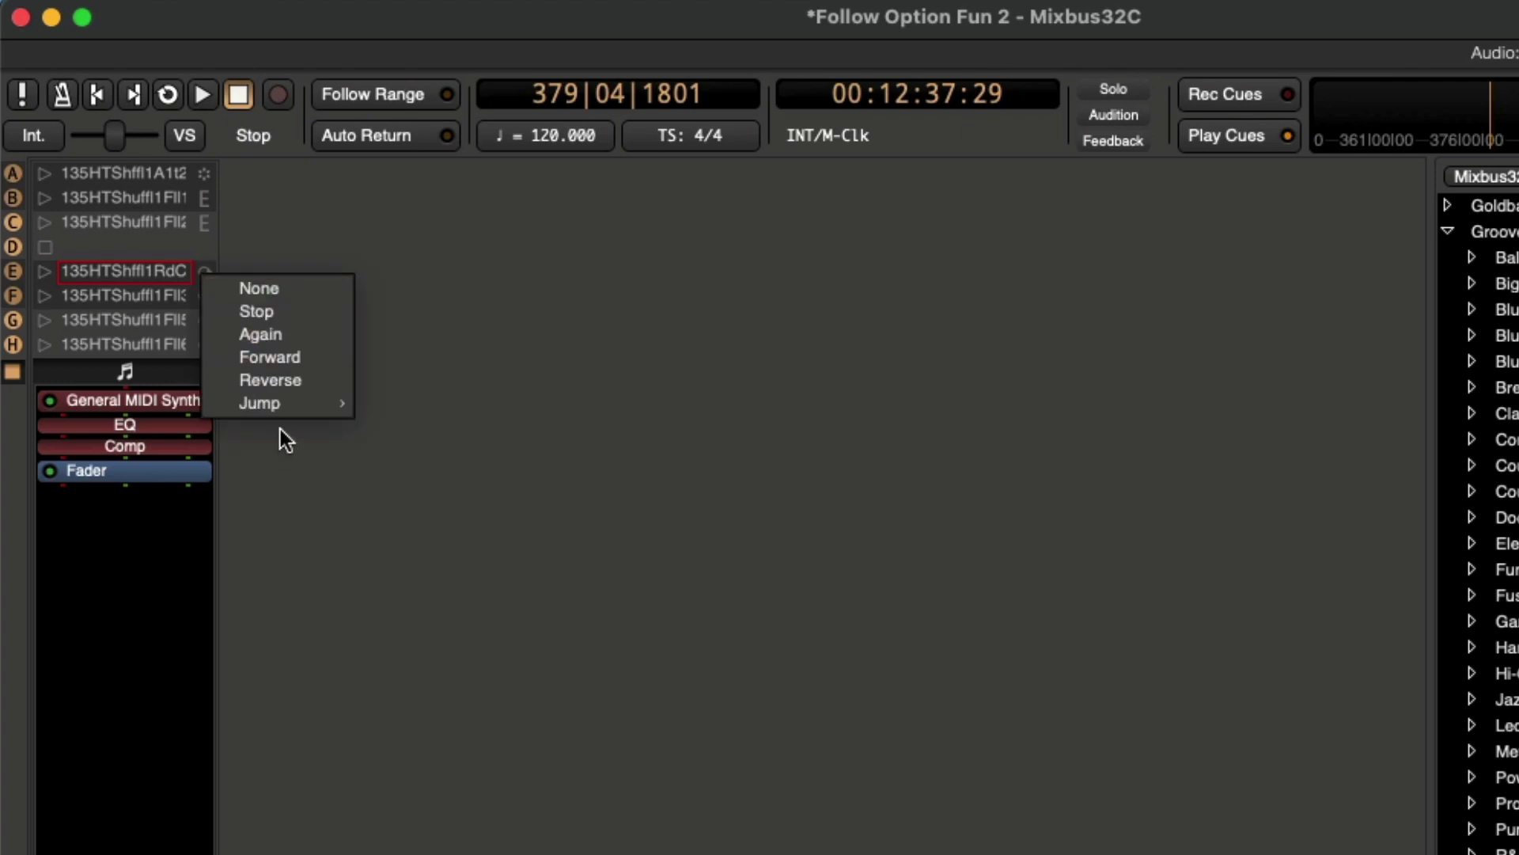
Set the Ride Crash clip to Jump > Multi with Fill 3, Fill 5 and Fill 6 as targets.
{"action": "mouse_move", "coordinate": [283, 410]}
{"action": "left_click", "coordinate": [377, 406]}
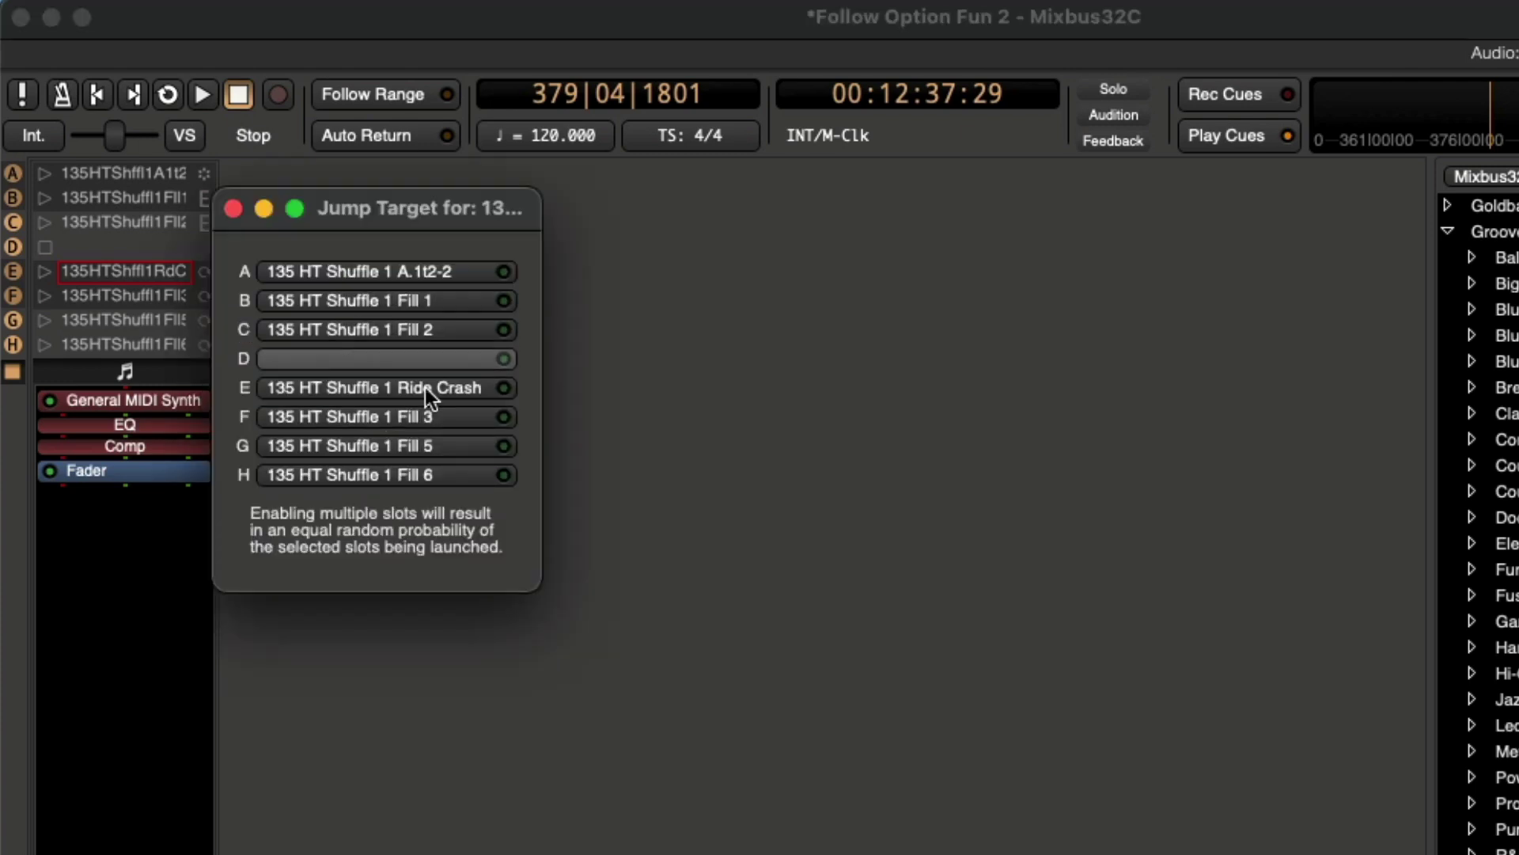
{"action": "left_click", "coordinate": [496, 415]}
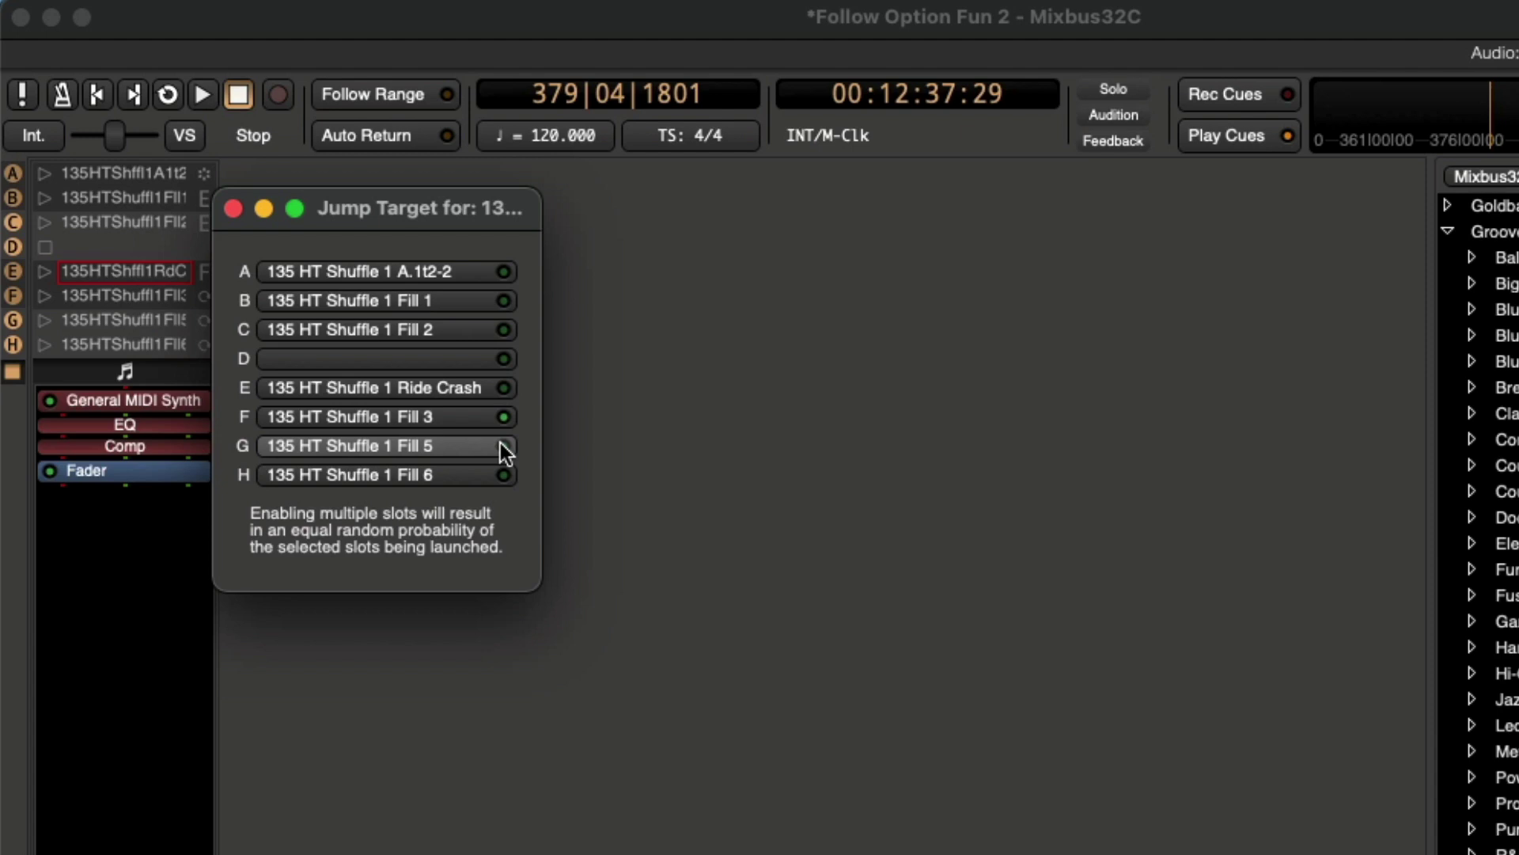
{"action": "left_click", "coordinate": [501, 445]}
{"action": "left_click", "coordinate": [503, 473]}
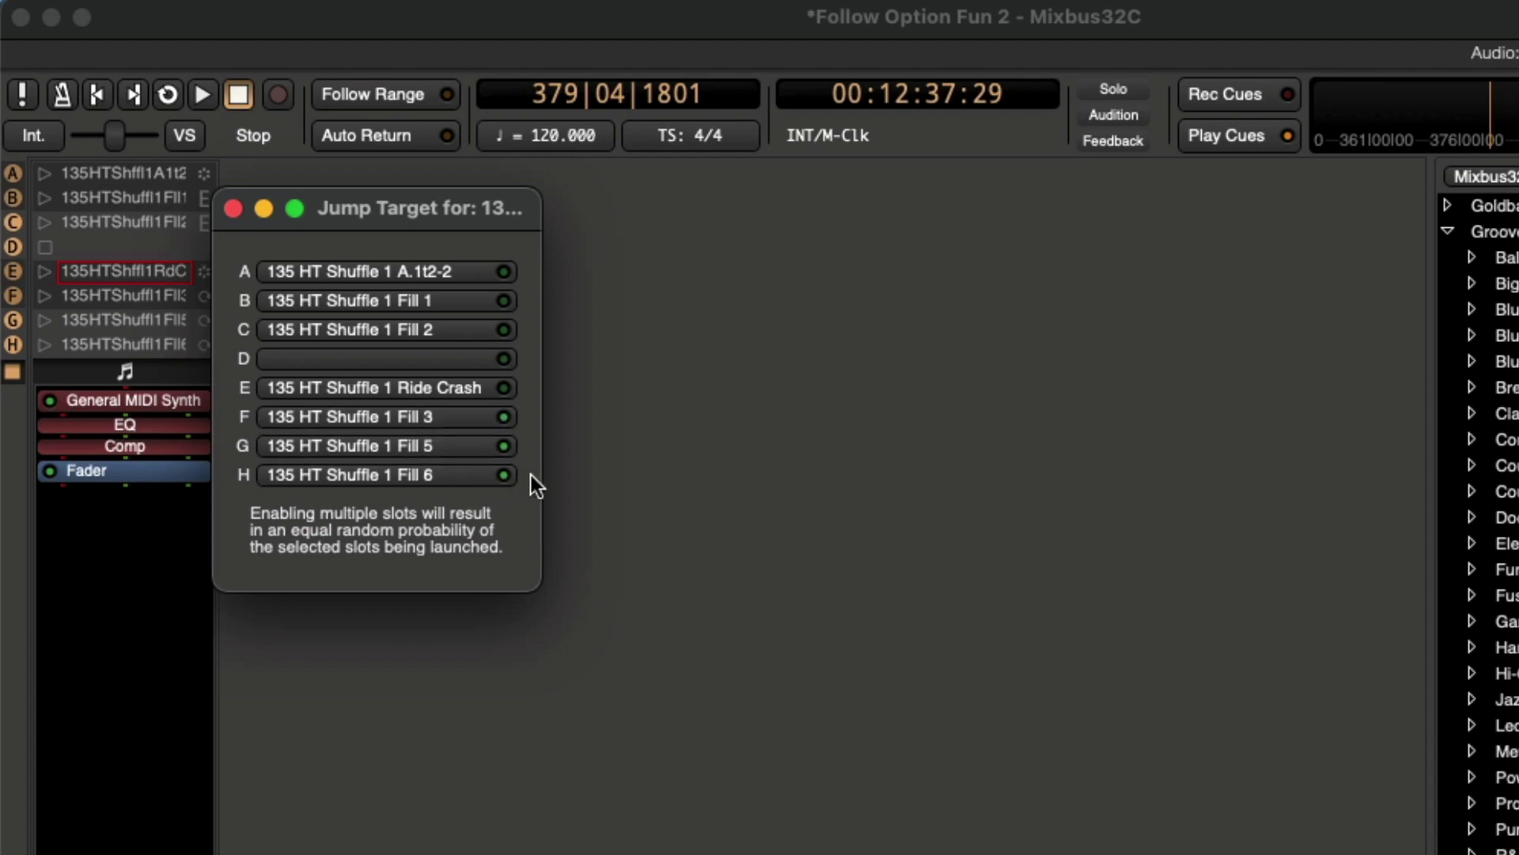
{"action": "left_click", "coordinate": [563, 389]}
Set clips F, G and H each to Jump > A, back to the groove.
{"action": "left_click", "coordinate": [202, 298]}
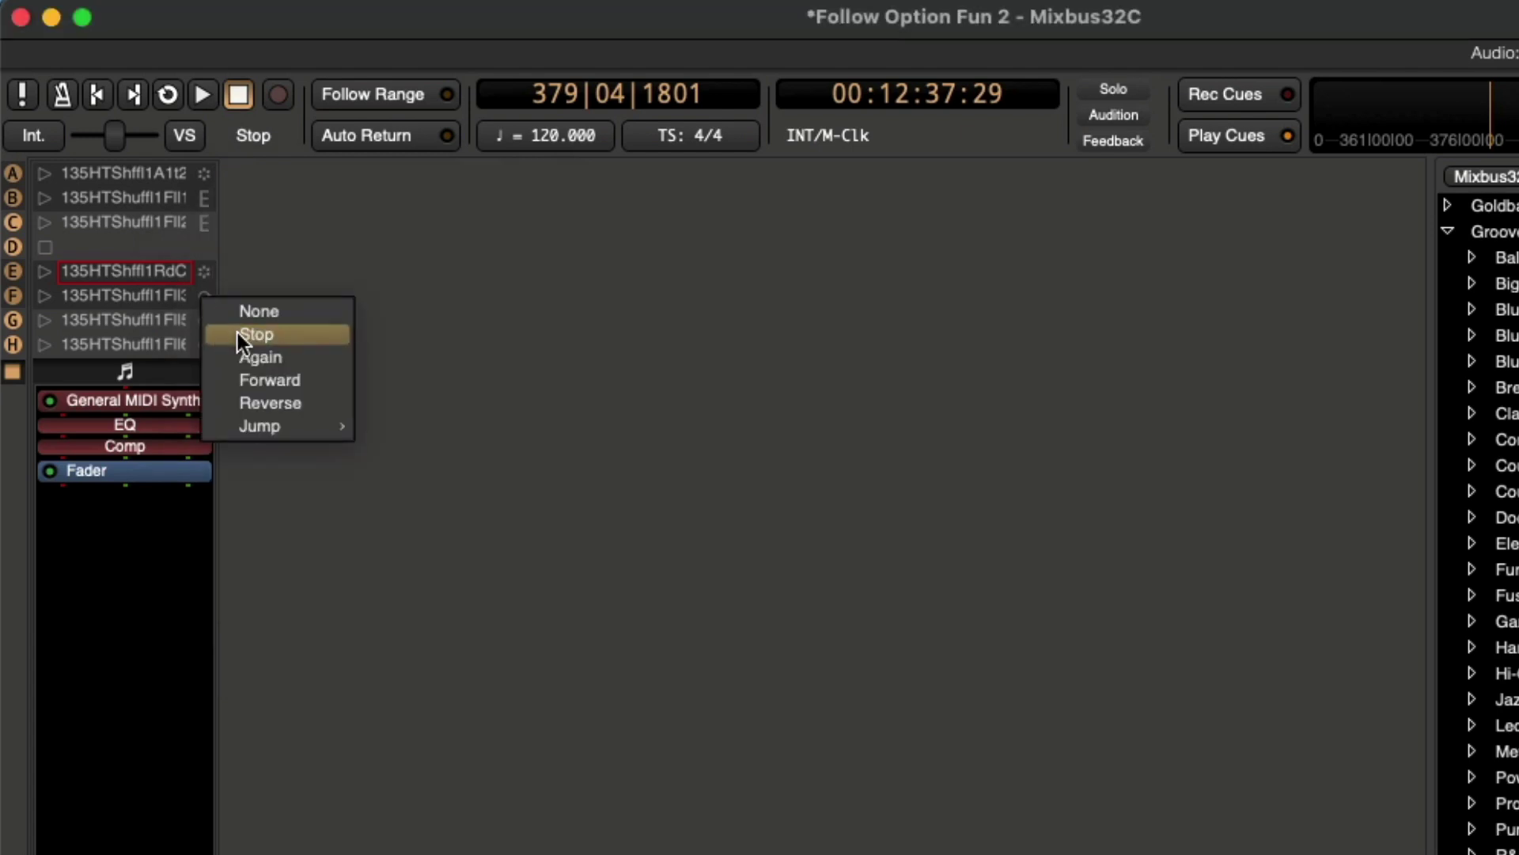
{"action": "mouse_move", "coordinate": [269, 427]}
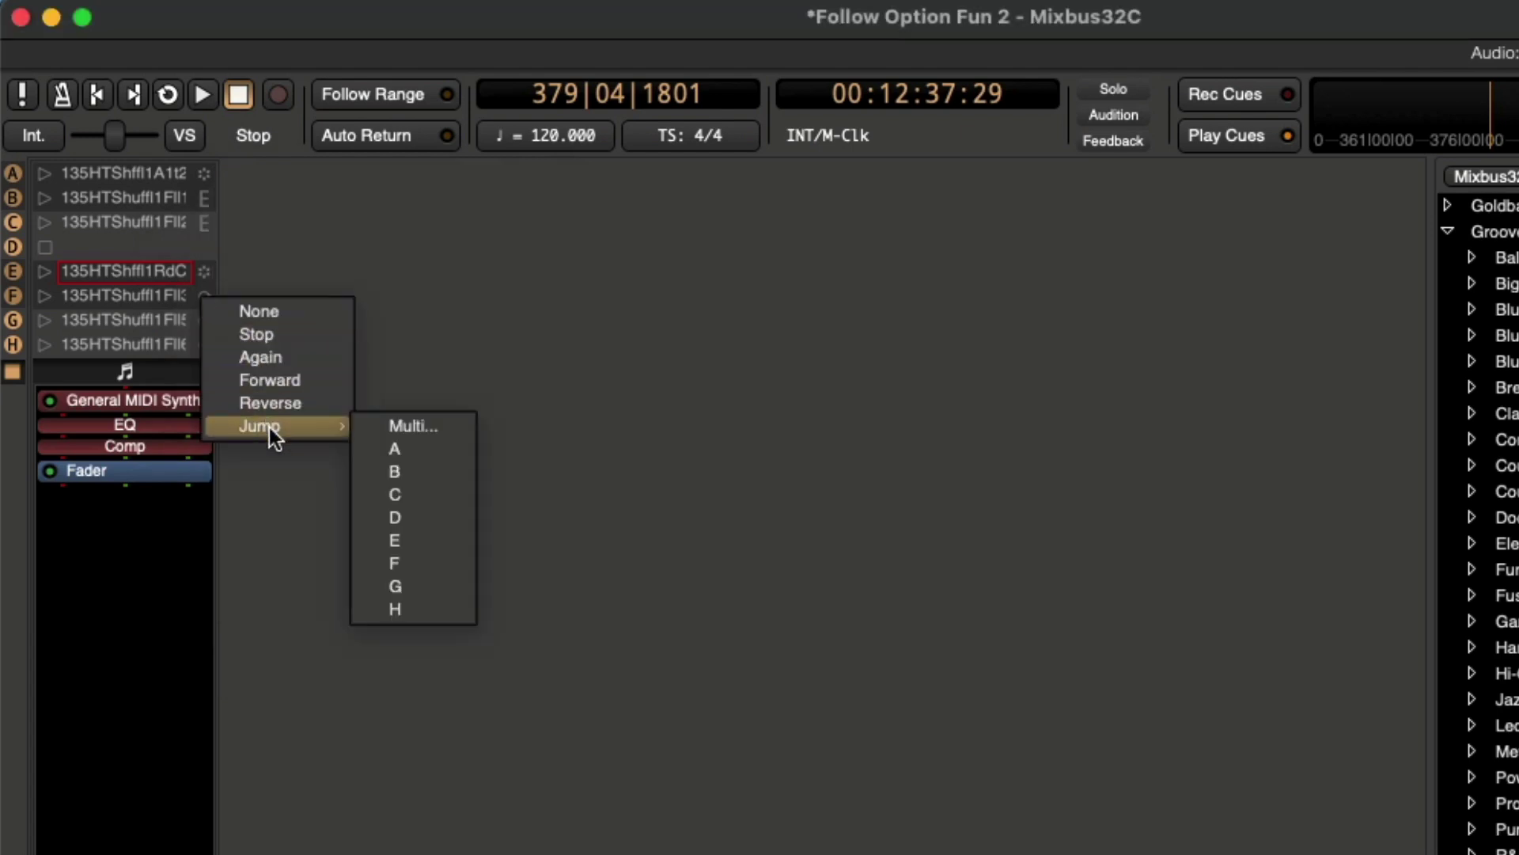
{"action": "left_click", "coordinate": [377, 448]}
{"action": "left_click", "coordinate": [201, 324]}
{"action": "mouse_move", "coordinate": [277, 449]}
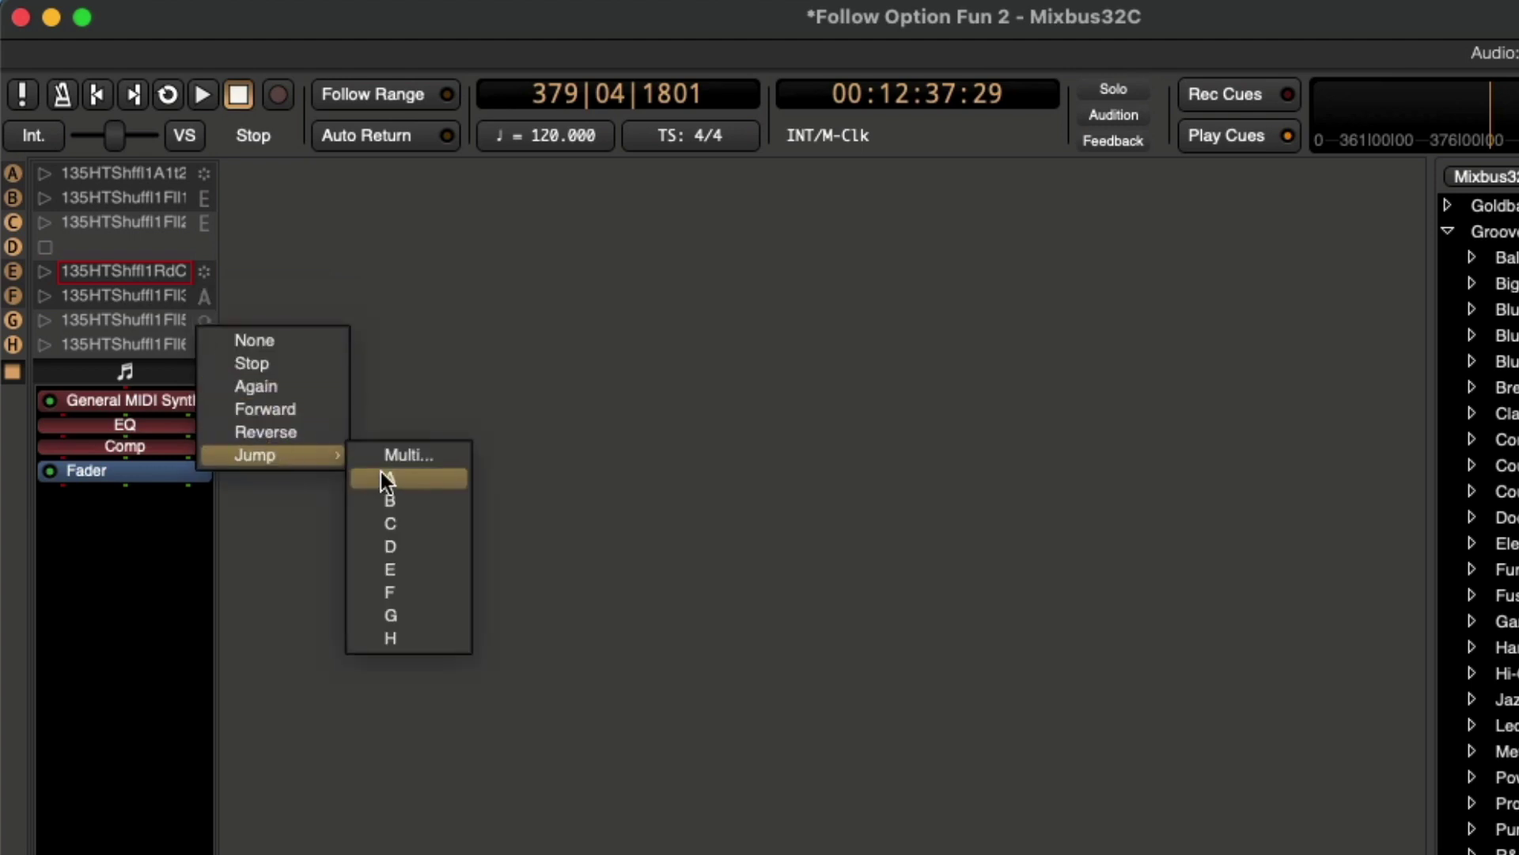
{"action": "left_click", "coordinate": [382, 474]}
{"action": "left_click", "coordinate": [205, 345]}
{"action": "left_click", "coordinate": [372, 489]}
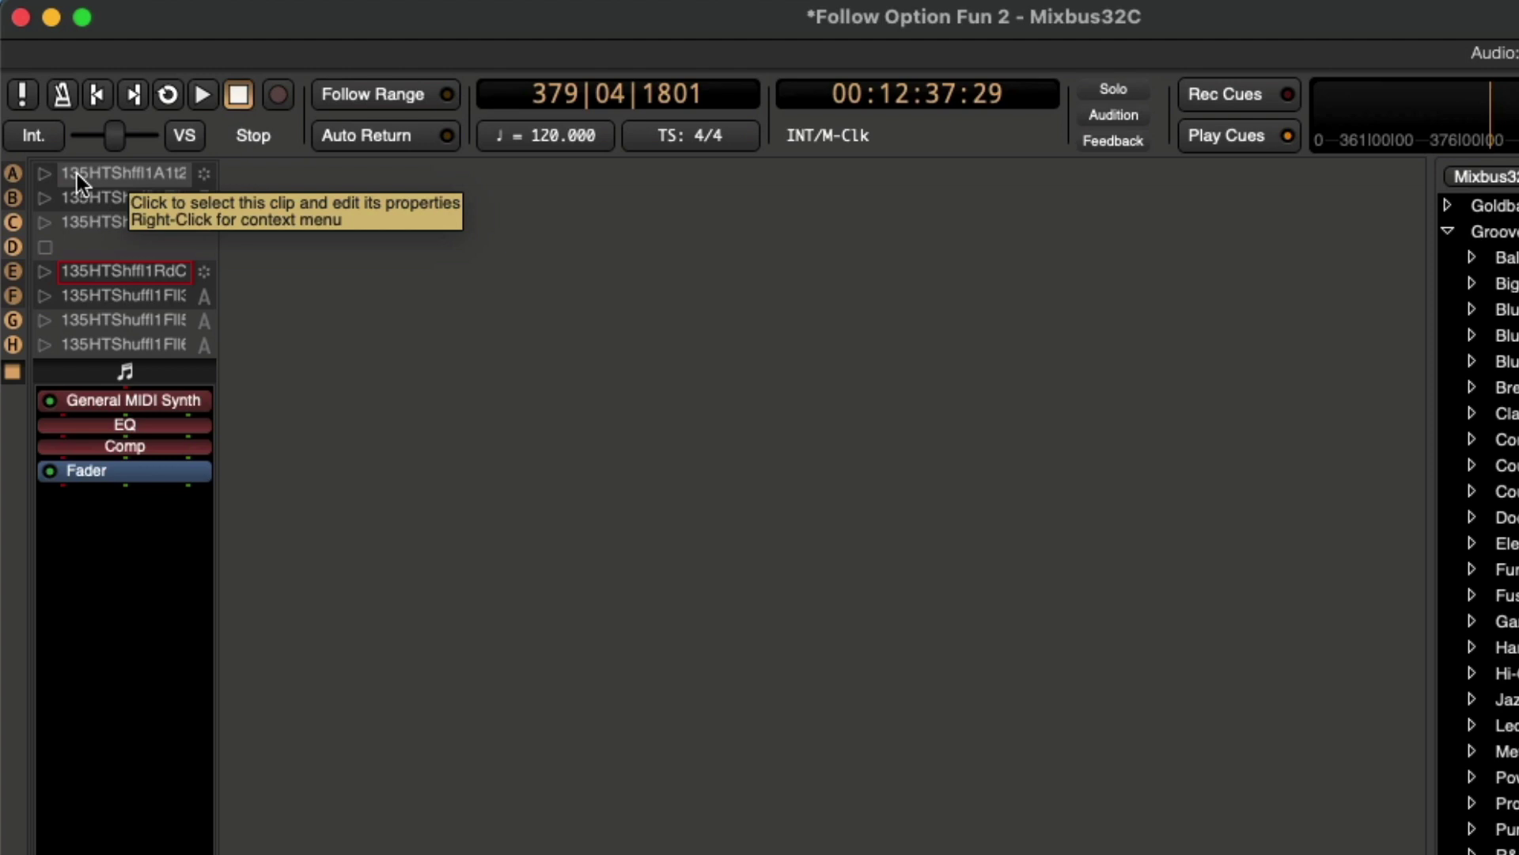
Audition the Ride Crash clip in slot E, then raise its Follow Length to 12 beats.
{"action": "left_click", "coordinate": [44, 272]}
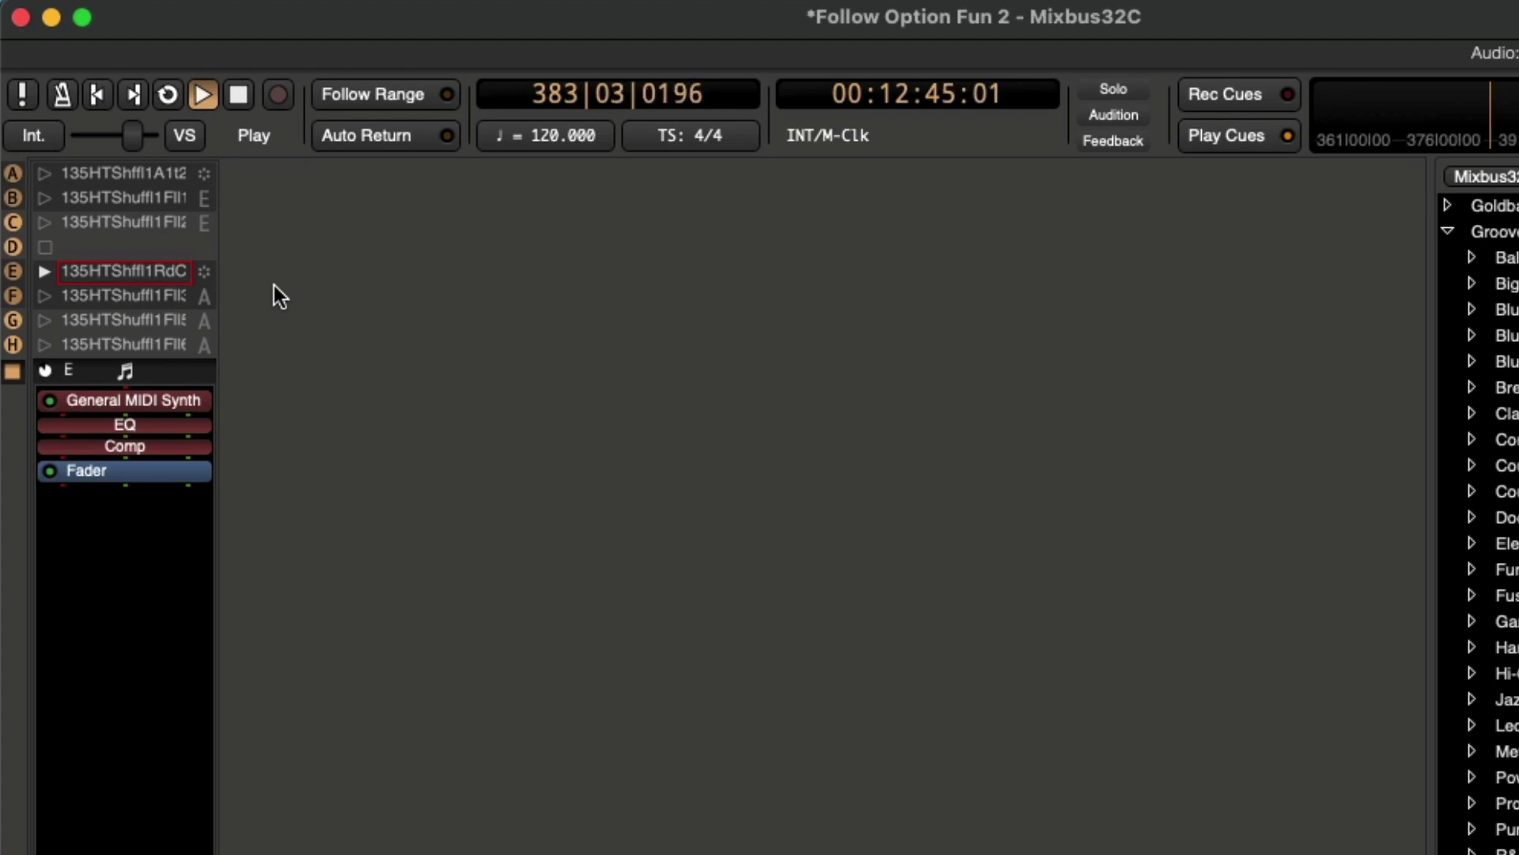
{"action": "key", "text": "space"}
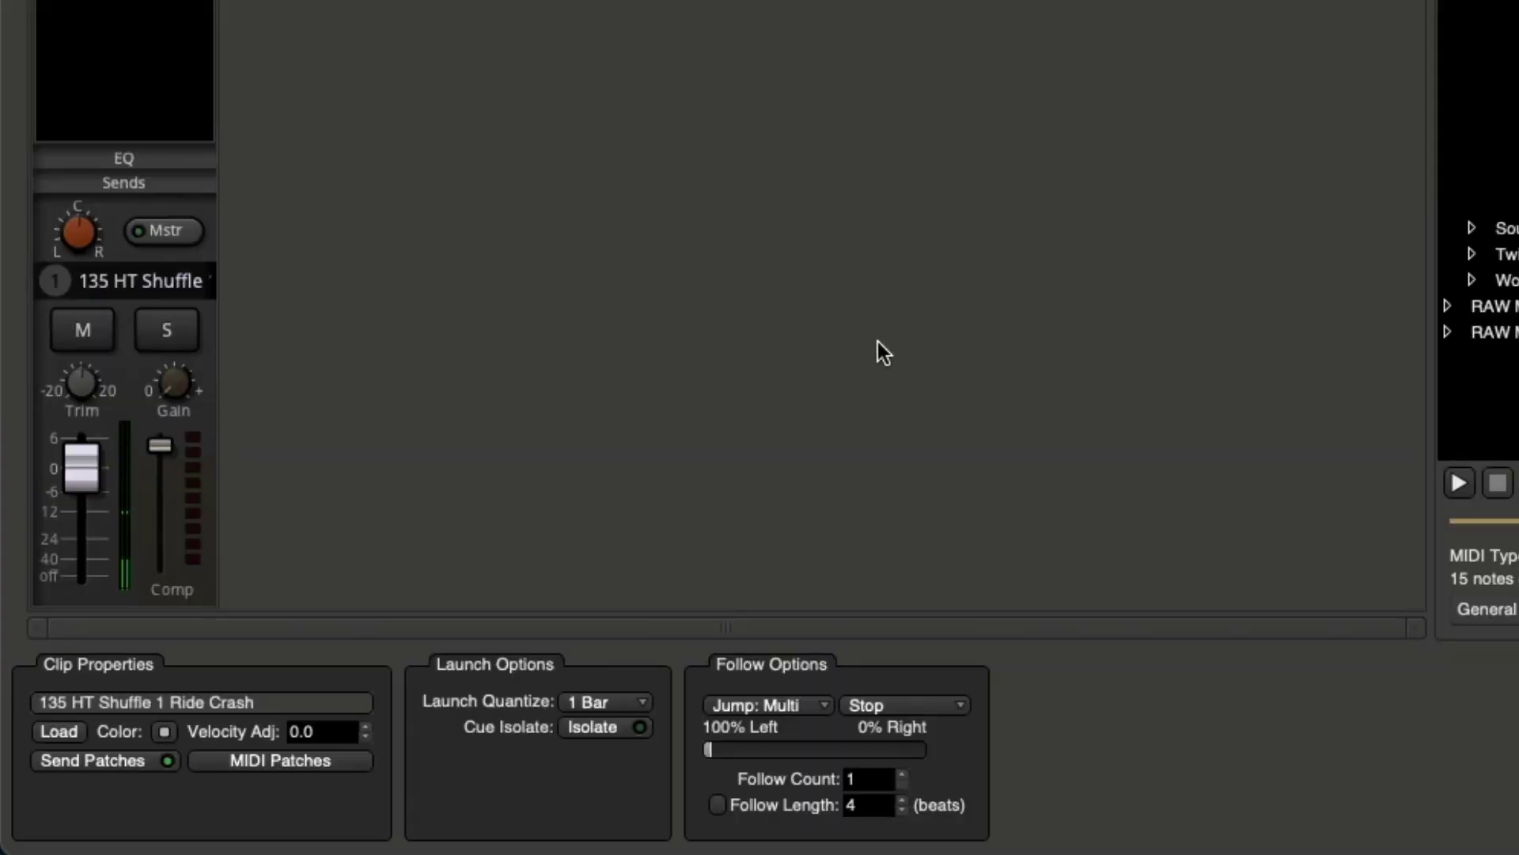
{"action": "scroll", "coordinate": [908, 796], "scroll_direction": "up", "scroll_amount": 4}
{"action": "scroll", "coordinate": [908, 796], "scroll_direction": "up", "scroll_amount": 2}
{"action": "scroll", "coordinate": [909, 796], "scroll_direction": "up", "scroll_amount": 1}
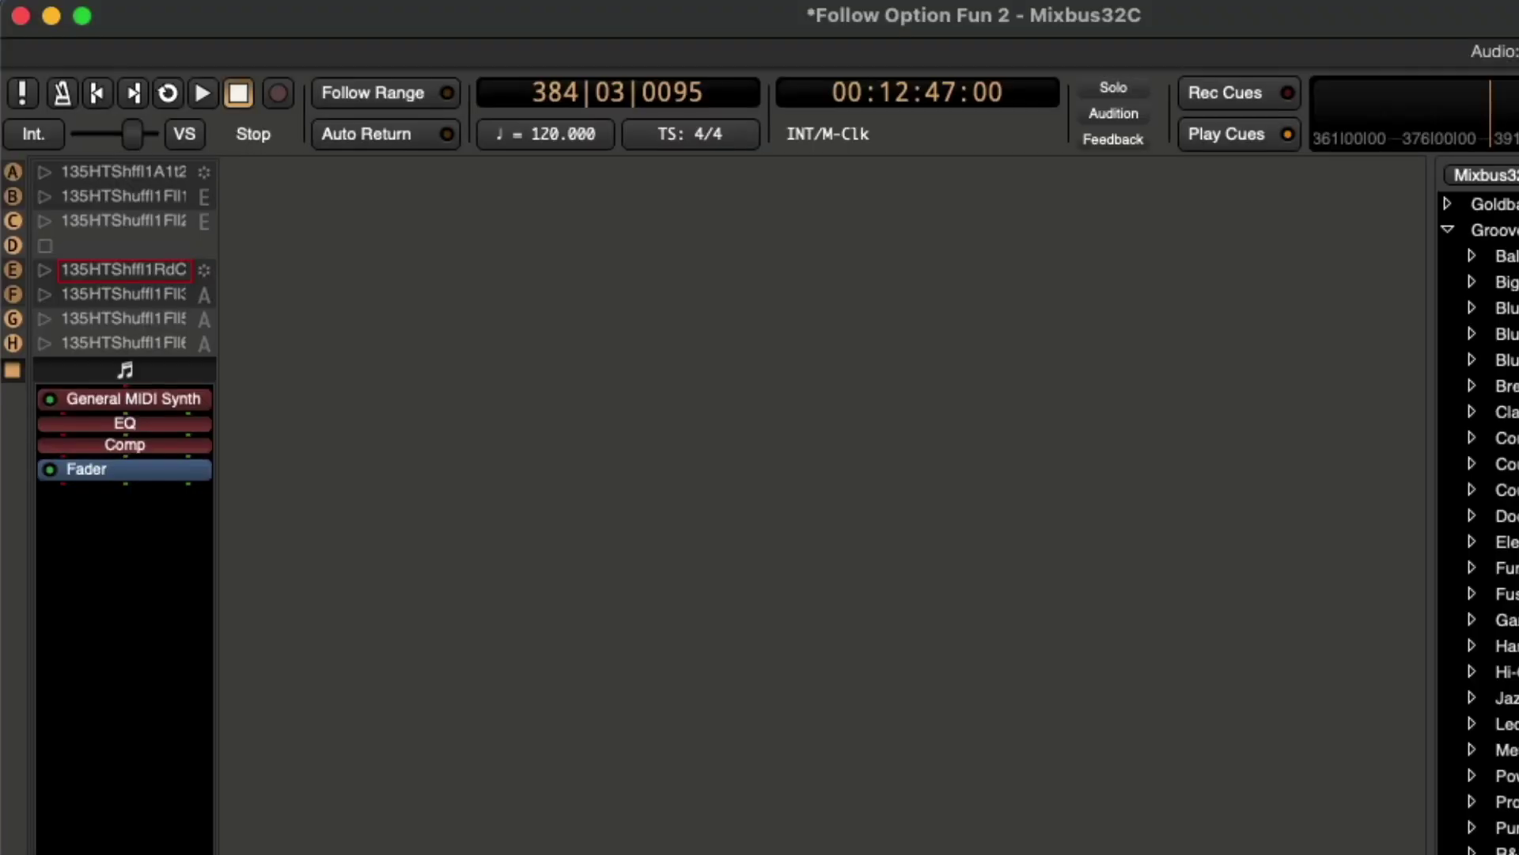
{"action": "left_click", "coordinate": [40, 274]}
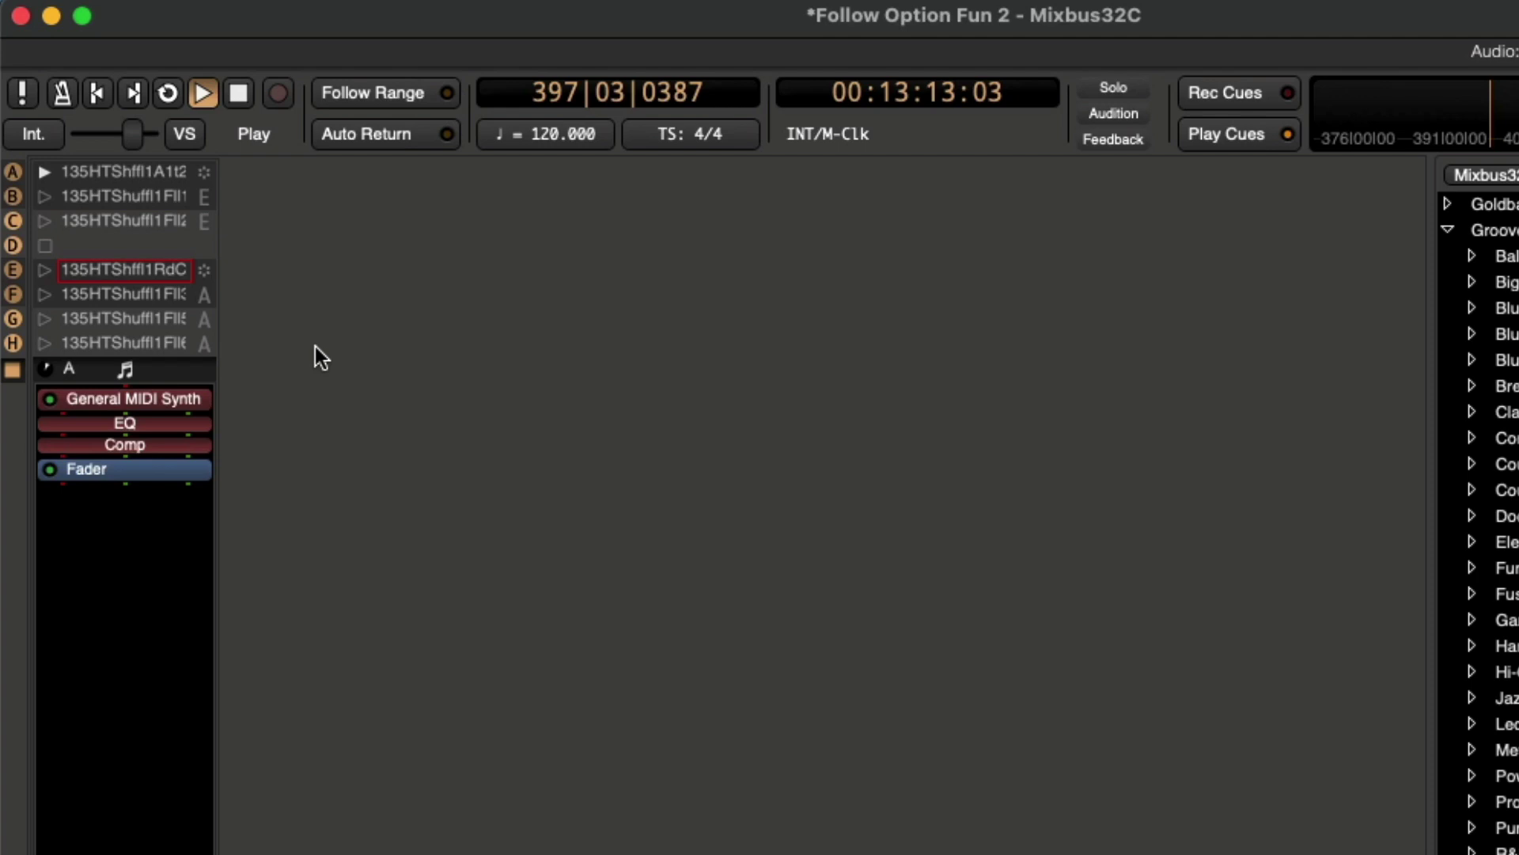
{"action": "key", "text": "space"}
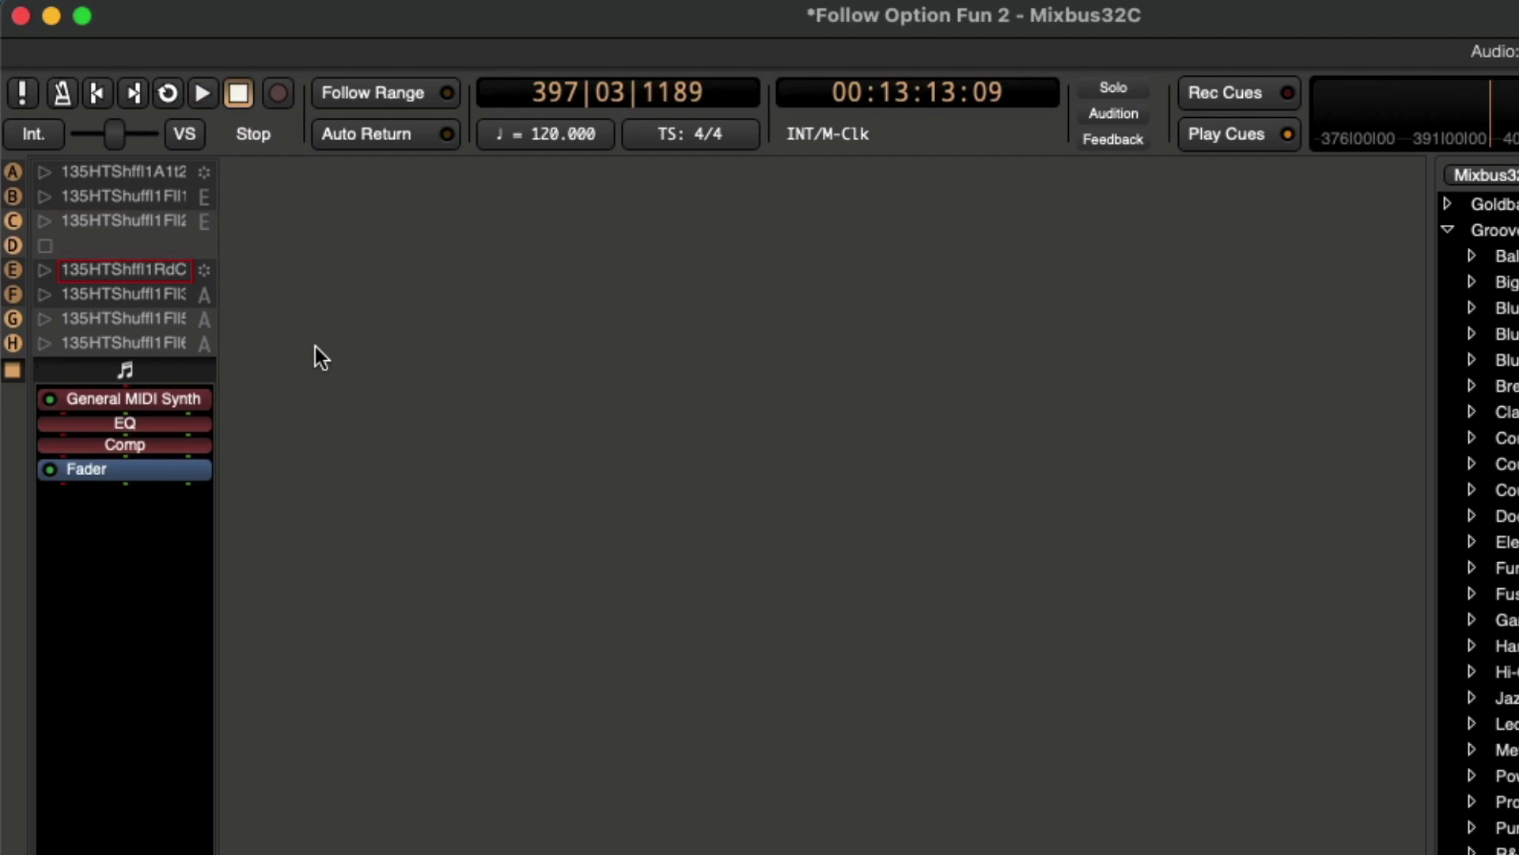
{"action": "left_click", "coordinate": [44, 172]}
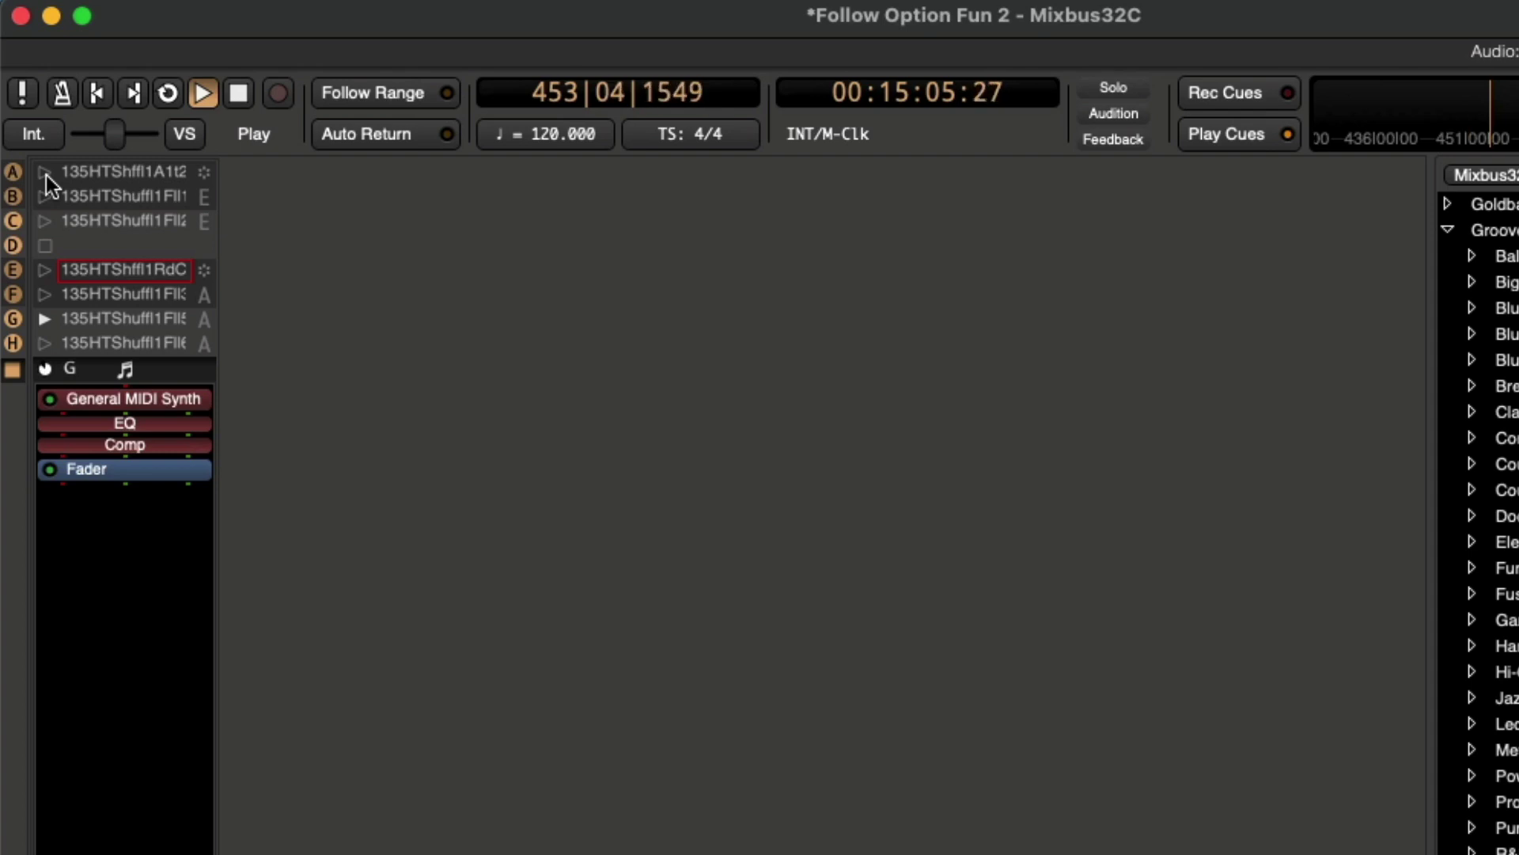
{"action": "key", "text": "space"}
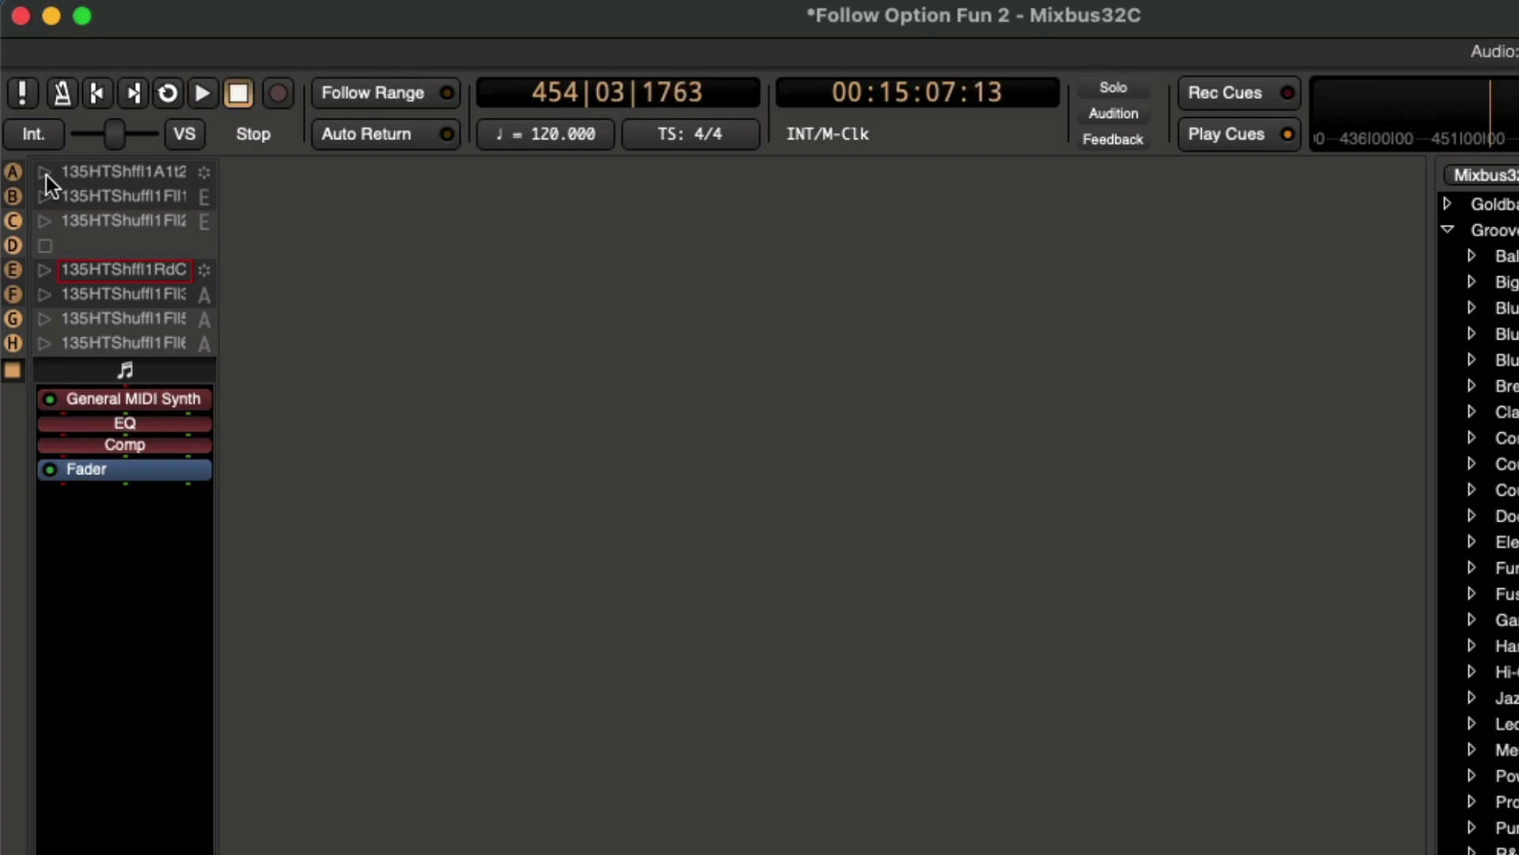
In the Clips browser, open RAW MIDI Chords > 08 - G Major - E minor > Triad chords.
{"action": "left_click", "coordinate": [1448, 230]}
{"action": "left_click", "coordinate": [1123, 198]}
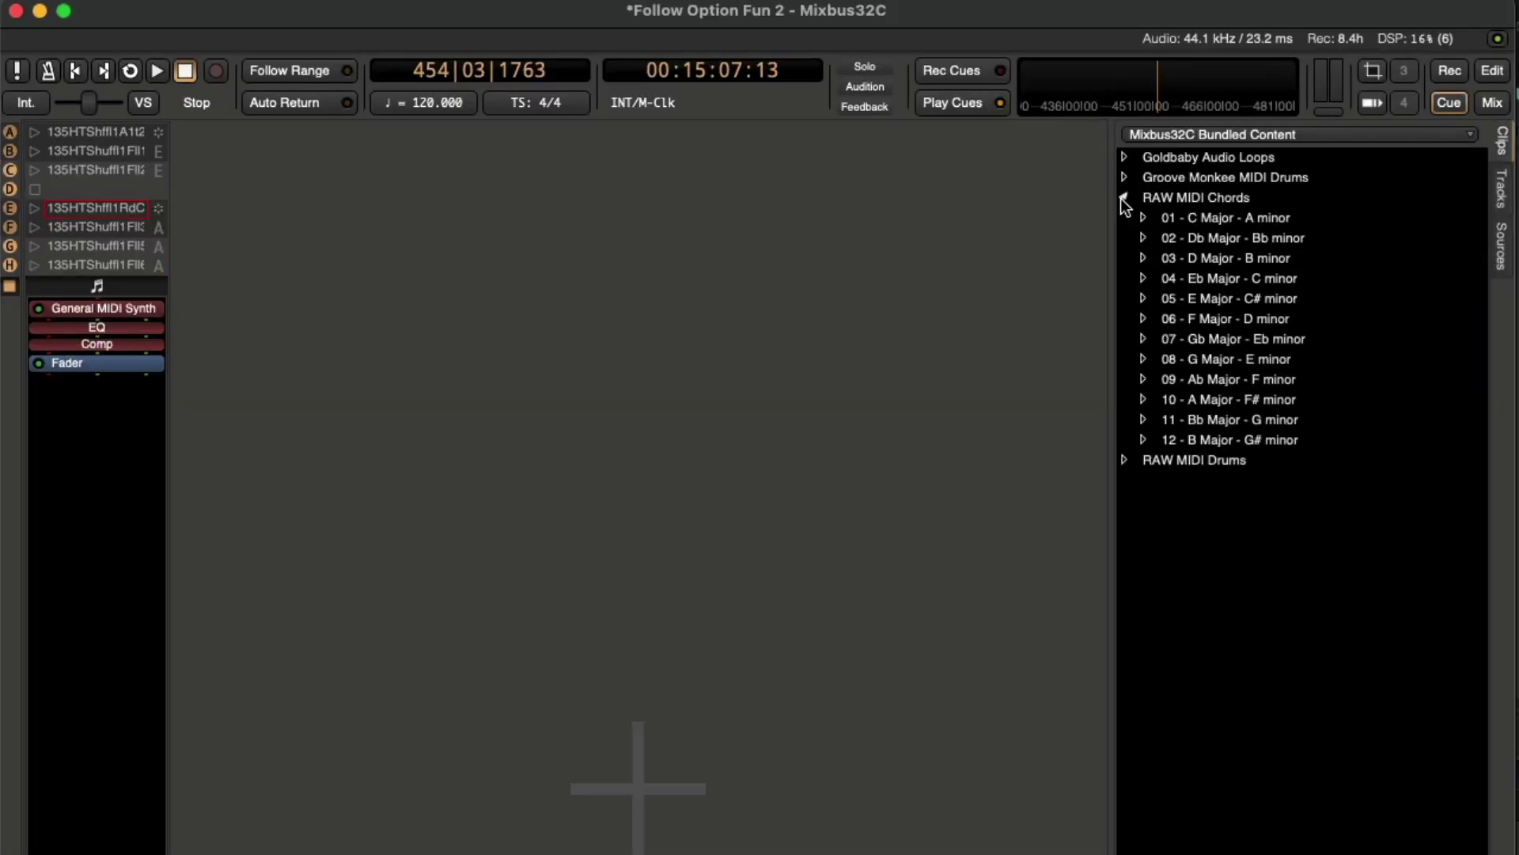
{"action": "left_click", "coordinate": [1144, 360]}
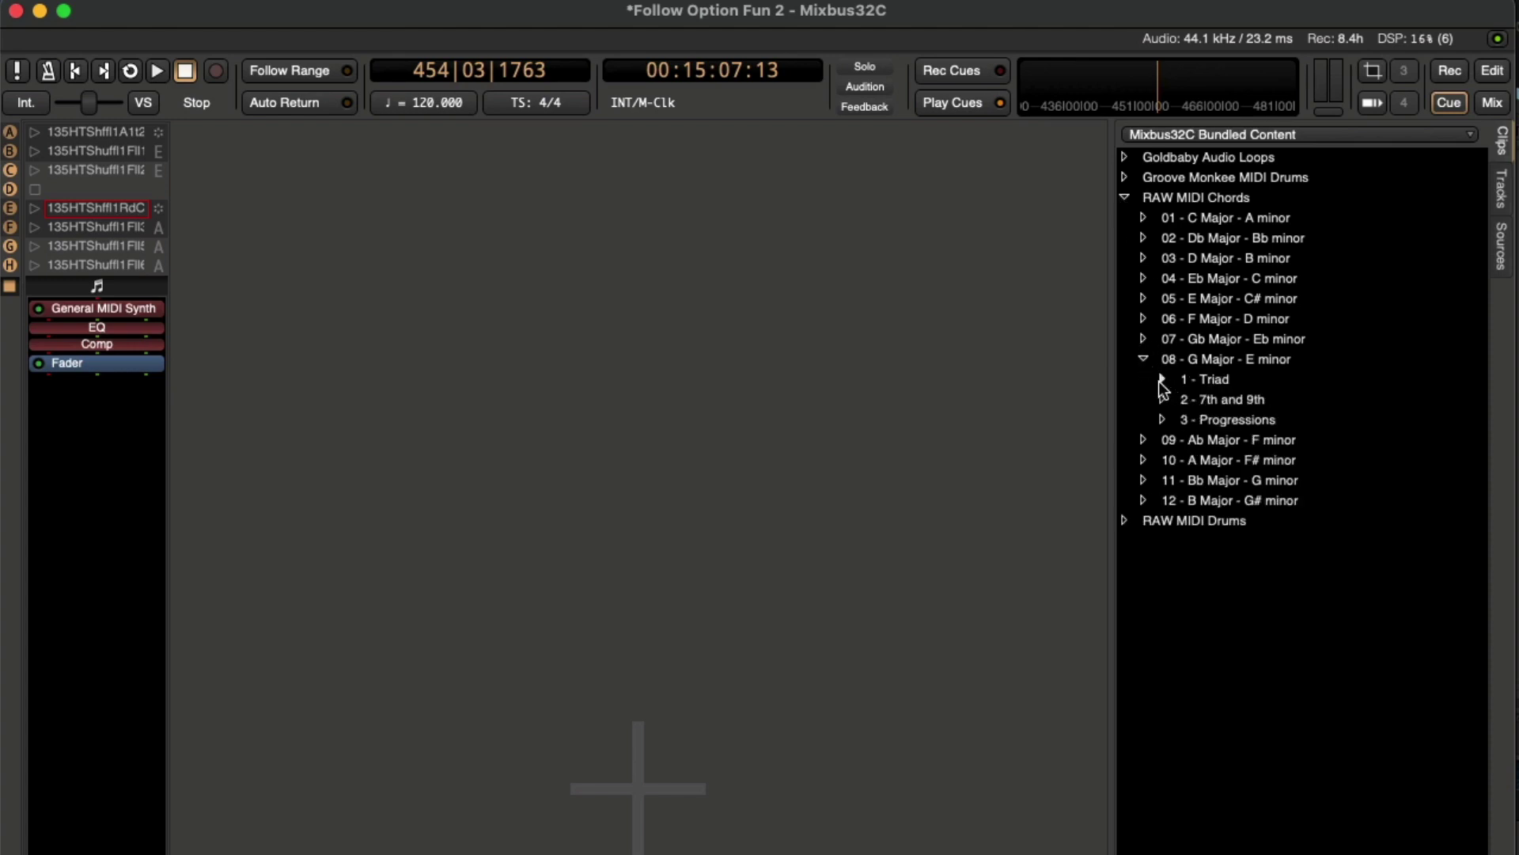
{"action": "left_click", "coordinate": [1162, 380]}
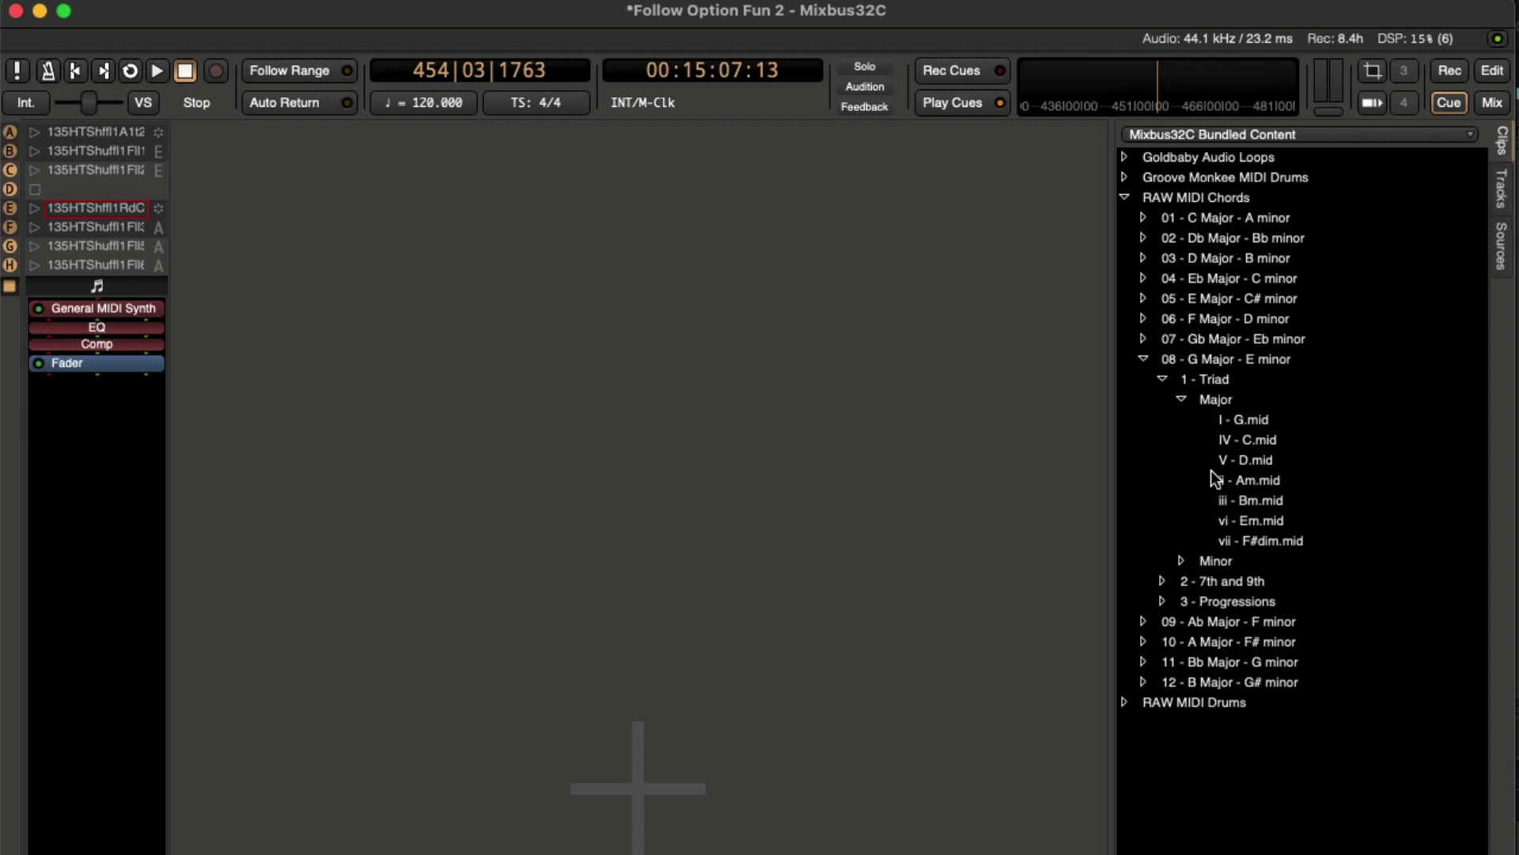
Drag V - D, vi - Em, I - G and IV - C into a new chord track's rows A–D.
{"action": "left_click_drag", "start_coordinate": [1247, 459], "coordinate": [457, 269]}
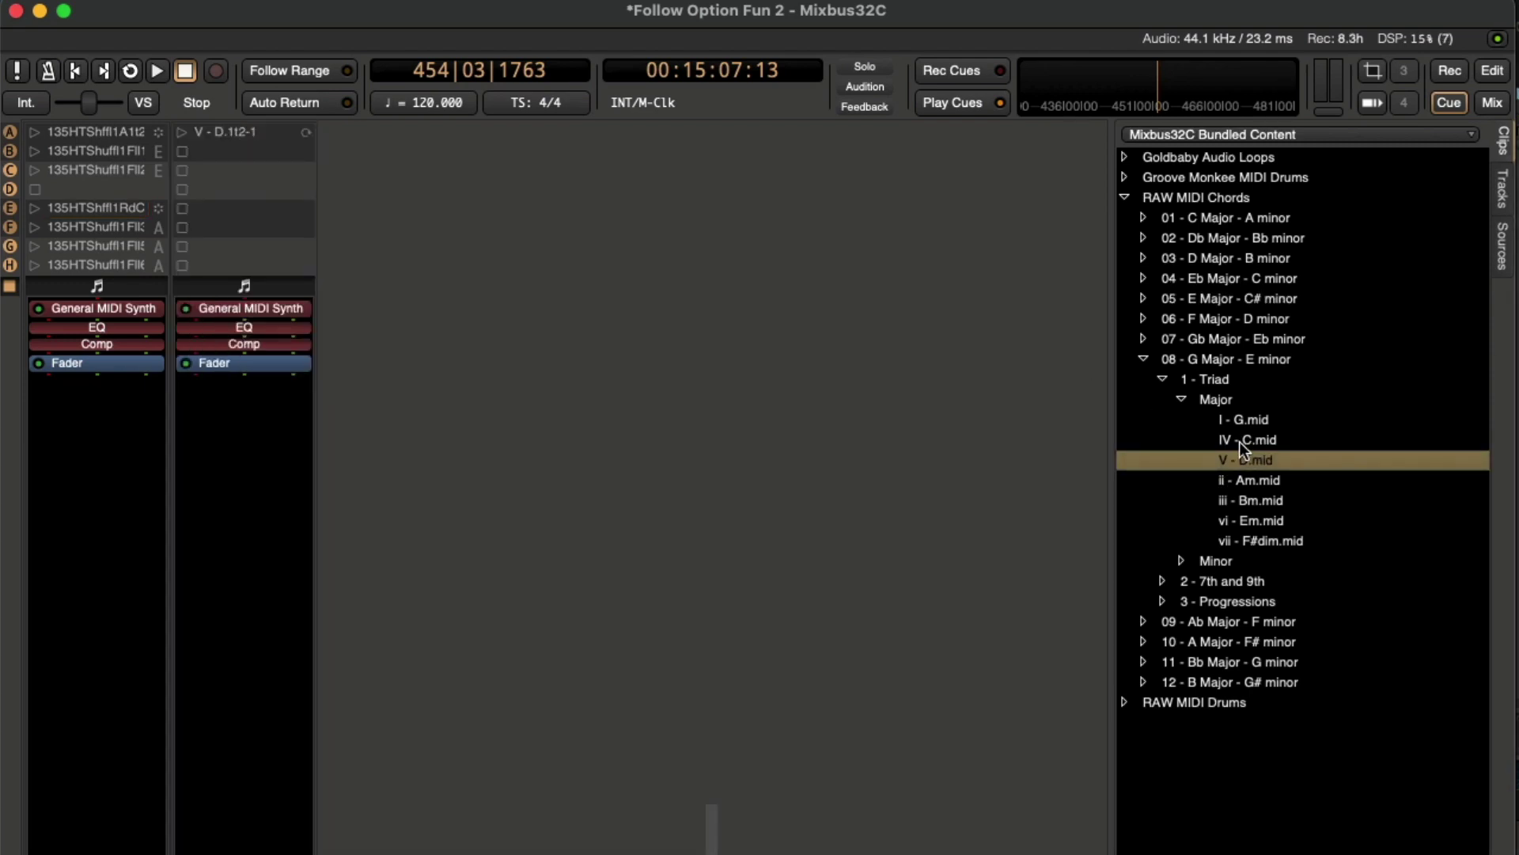
{"action": "left_click_drag", "start_coordinate": [1250, 521], "coordinate": [1013, 522]}
{"action": "left_click_drag", "start_coordinate": [1246, 419], "coordinate": [252, 171]}
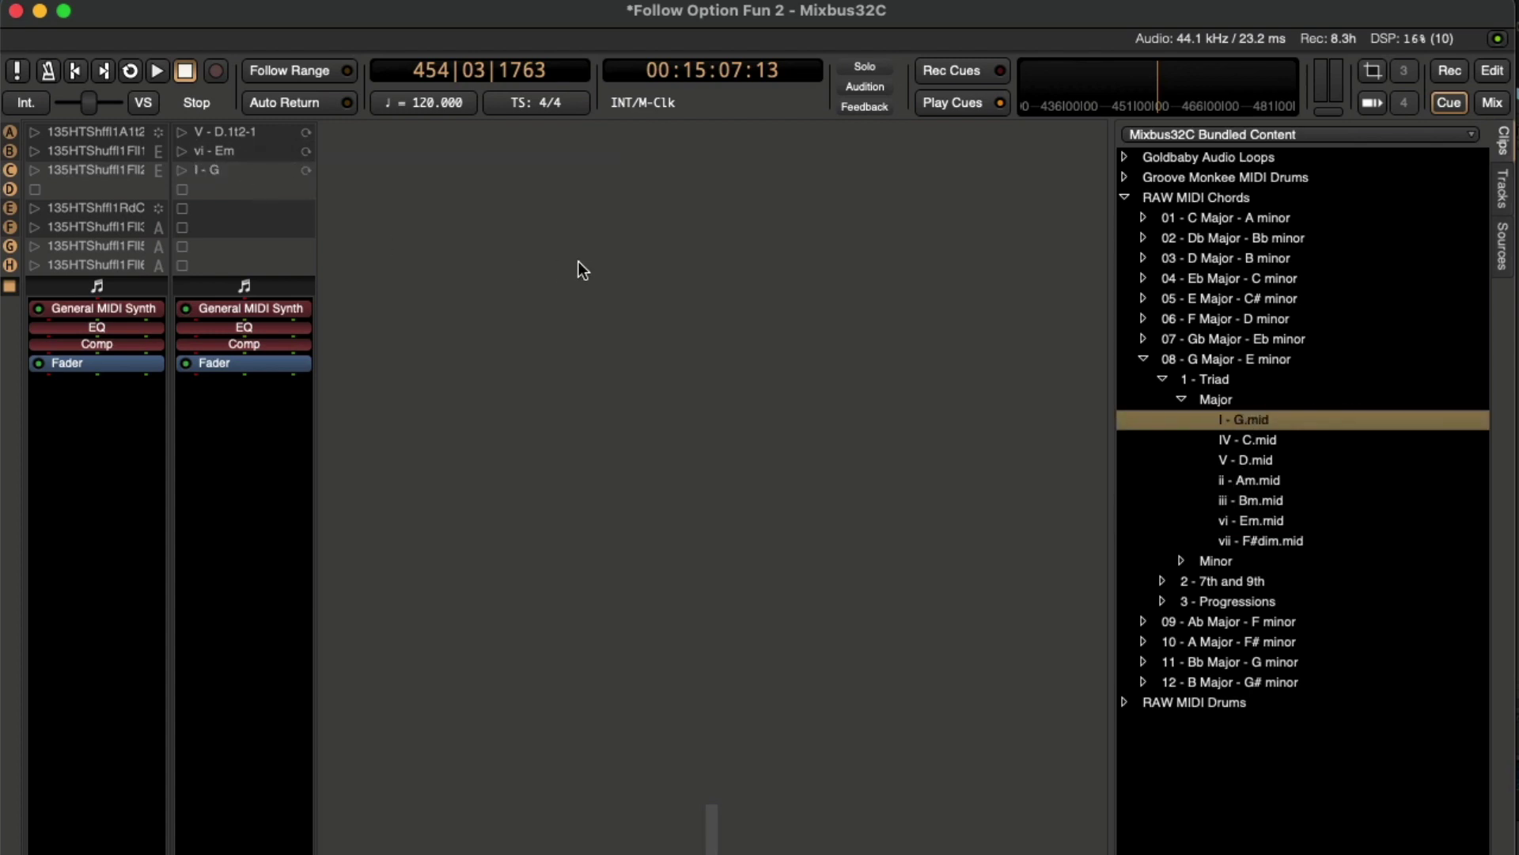
{"action": "left_click_drag", "start_coordinate": [1250, 442], "coordinate": [263, 183]}
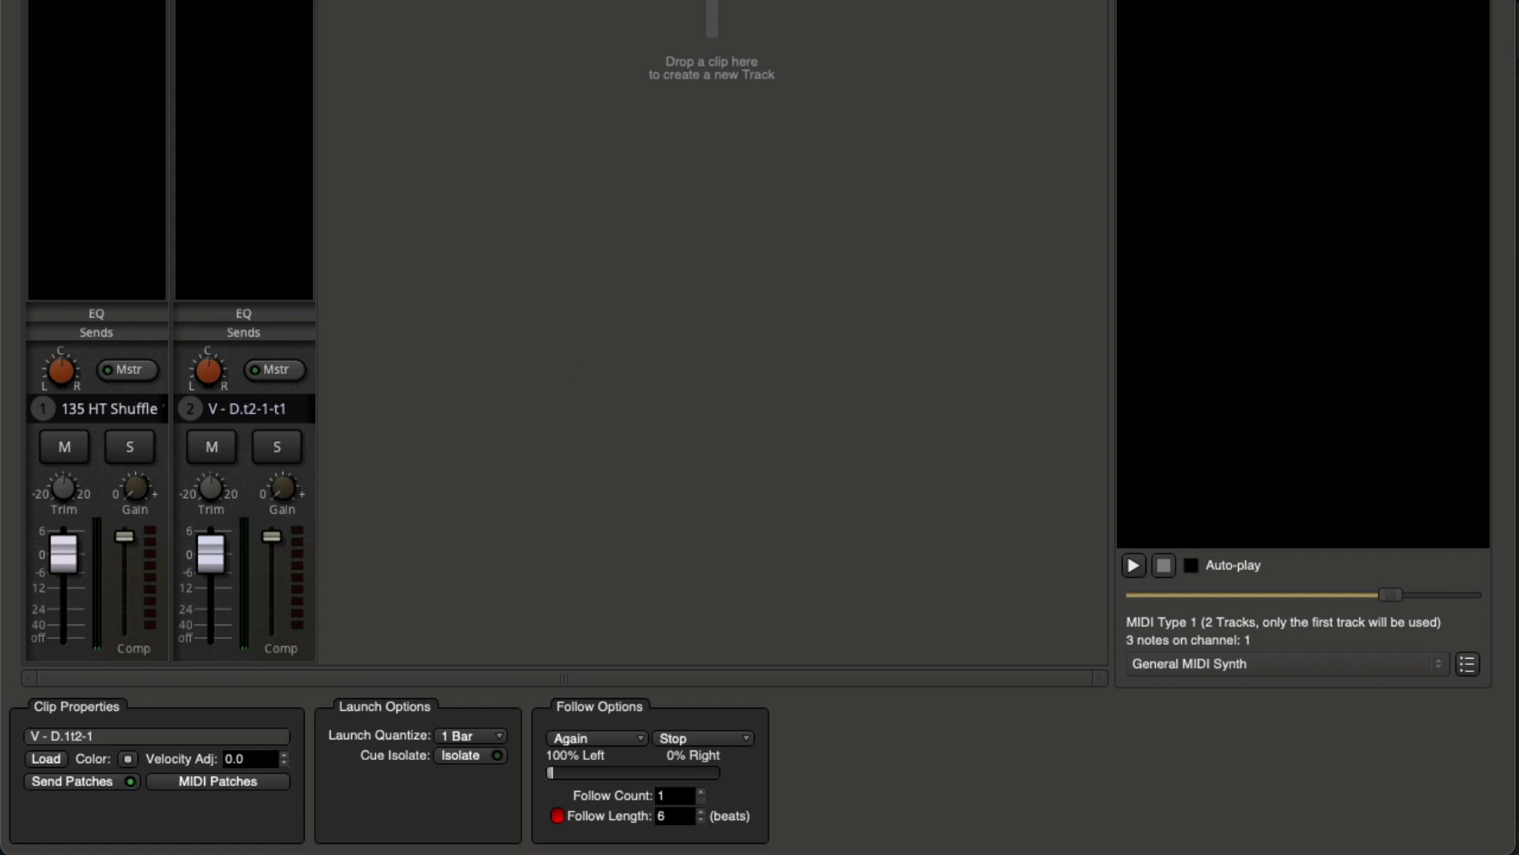
Shorten the clip follow length by one beat and set V - D to follow Forward.
{"action": "left_click", "coordinate": [701, 820]}
{"action": "left_click", "coordinate": [307, 134]}
{"action": "mouse_move", "coordinate": [352, 241]}
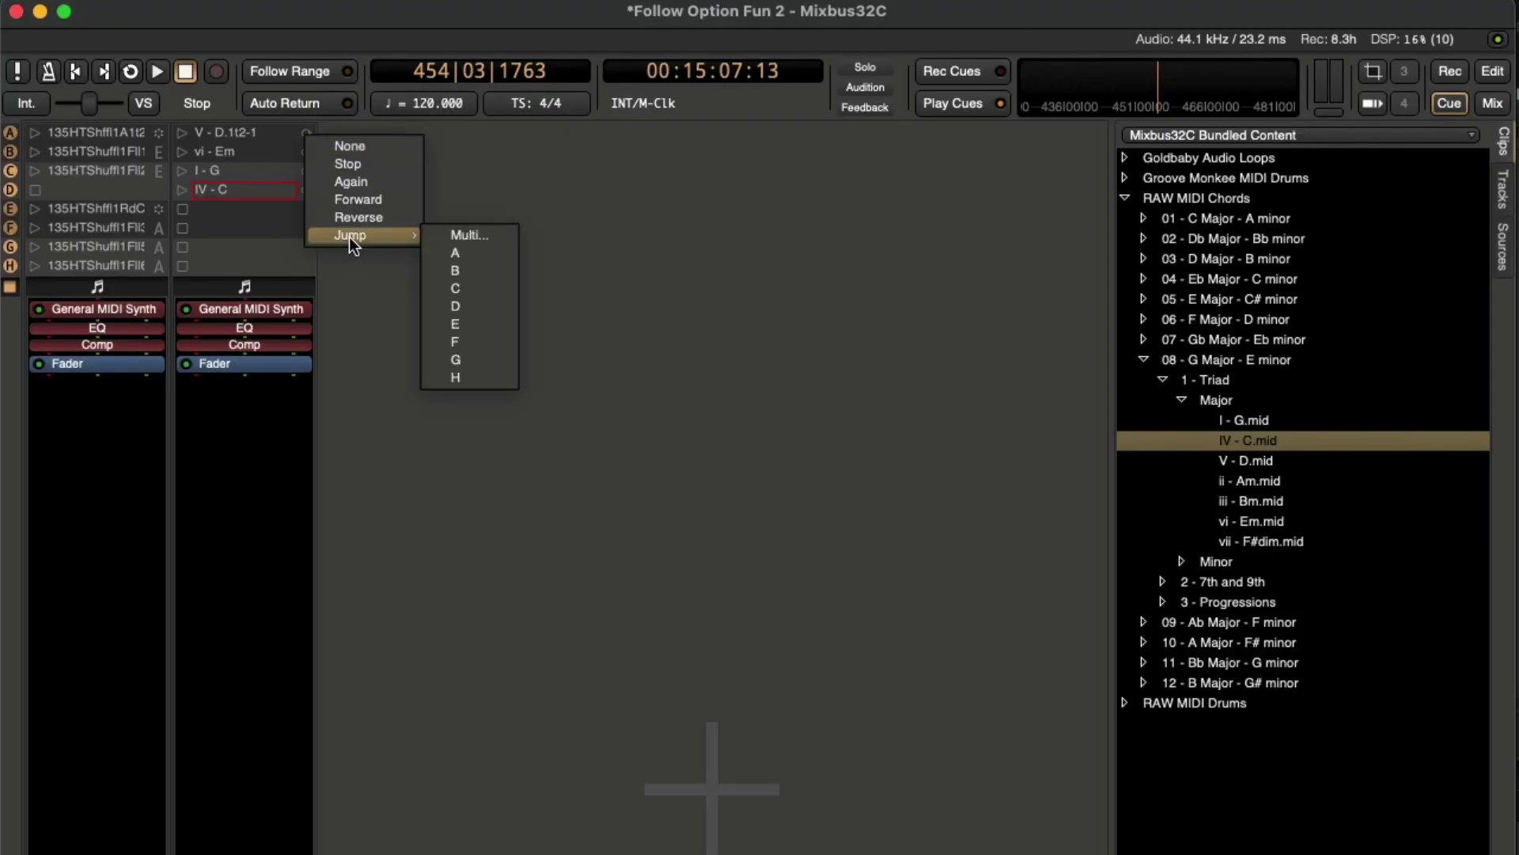
{"action": "left_click", "coordinate": [359, 197]}
Set vi - Em and I - G to follow Forward, and IV - C to Jump to row A.
{"action": "left_click", "coordinate": [313, 151]}
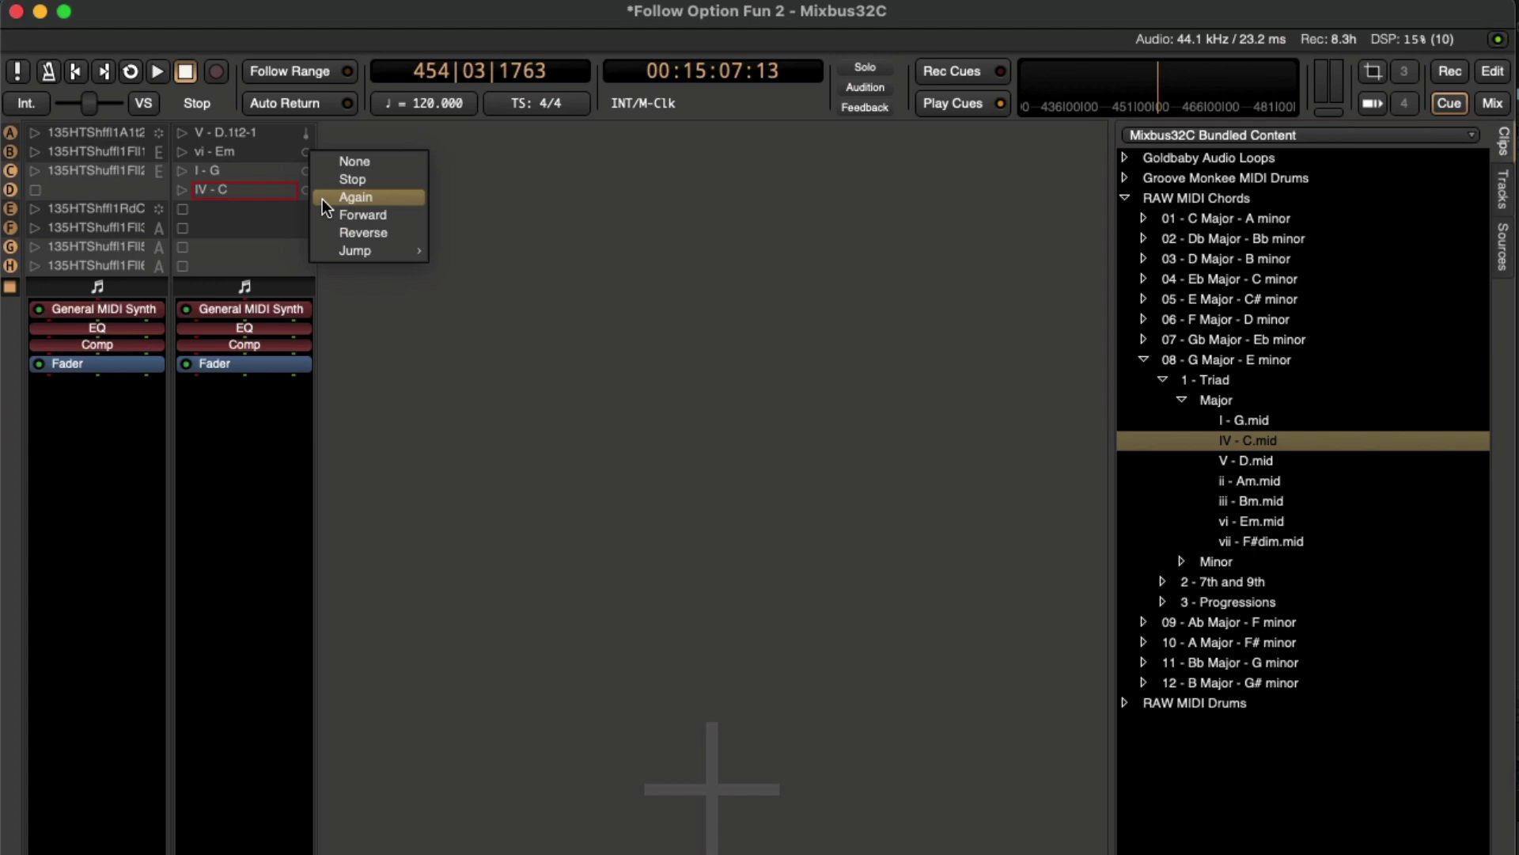
{"action": "left_click", "coordinate": [325, 203]}
{"action": "left_click", "coordinate": [306, 153]}
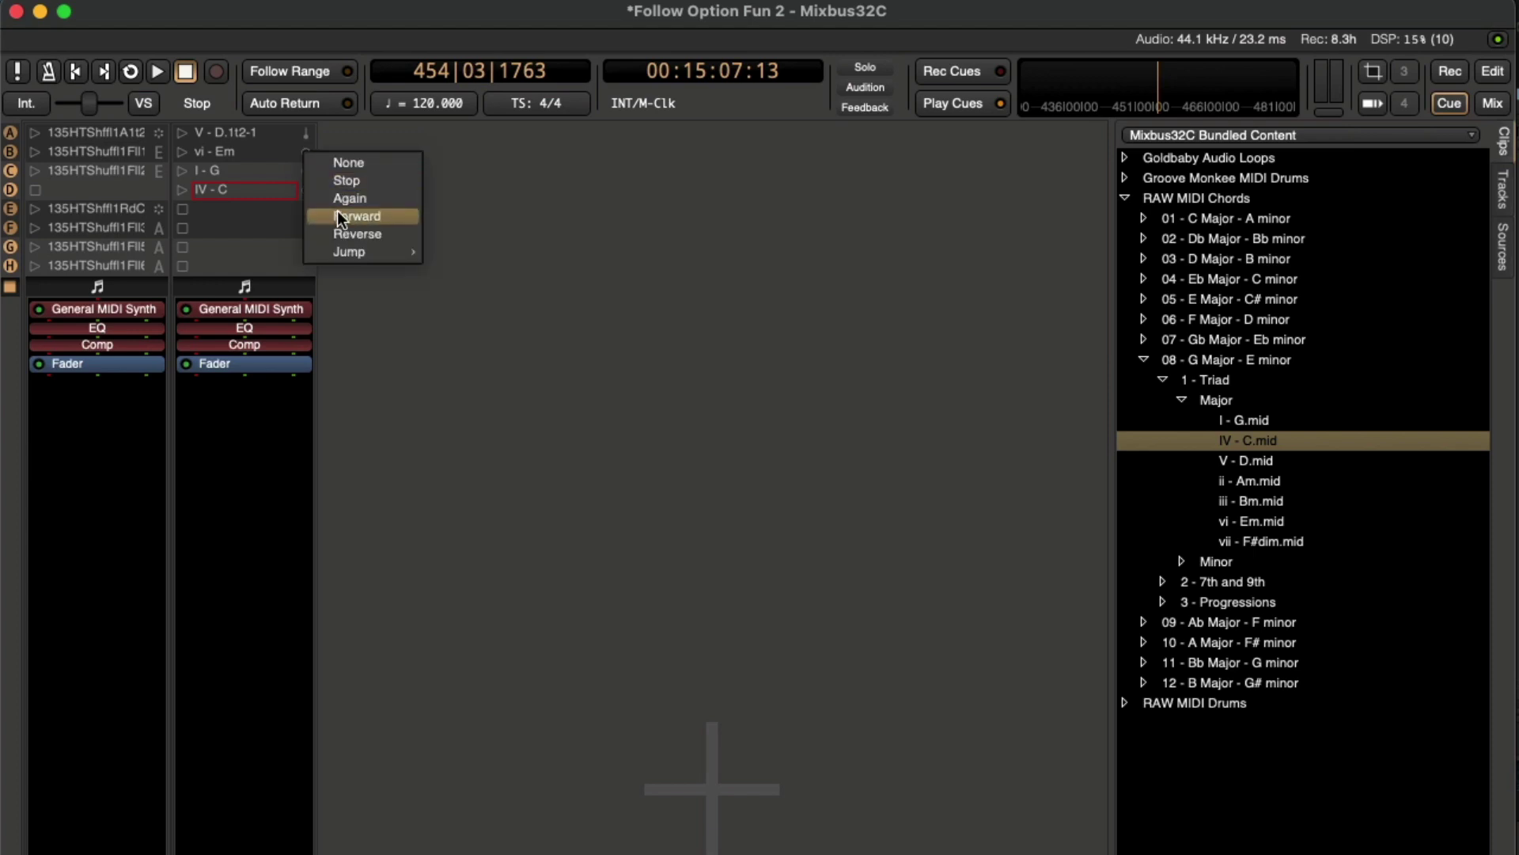
{"action": "left_click", "coordinate": [337, 213]}
{"action": "left_click", "coordinate": [302, 171]}
{"action": "left_click", "coordinate": [335, 236]}
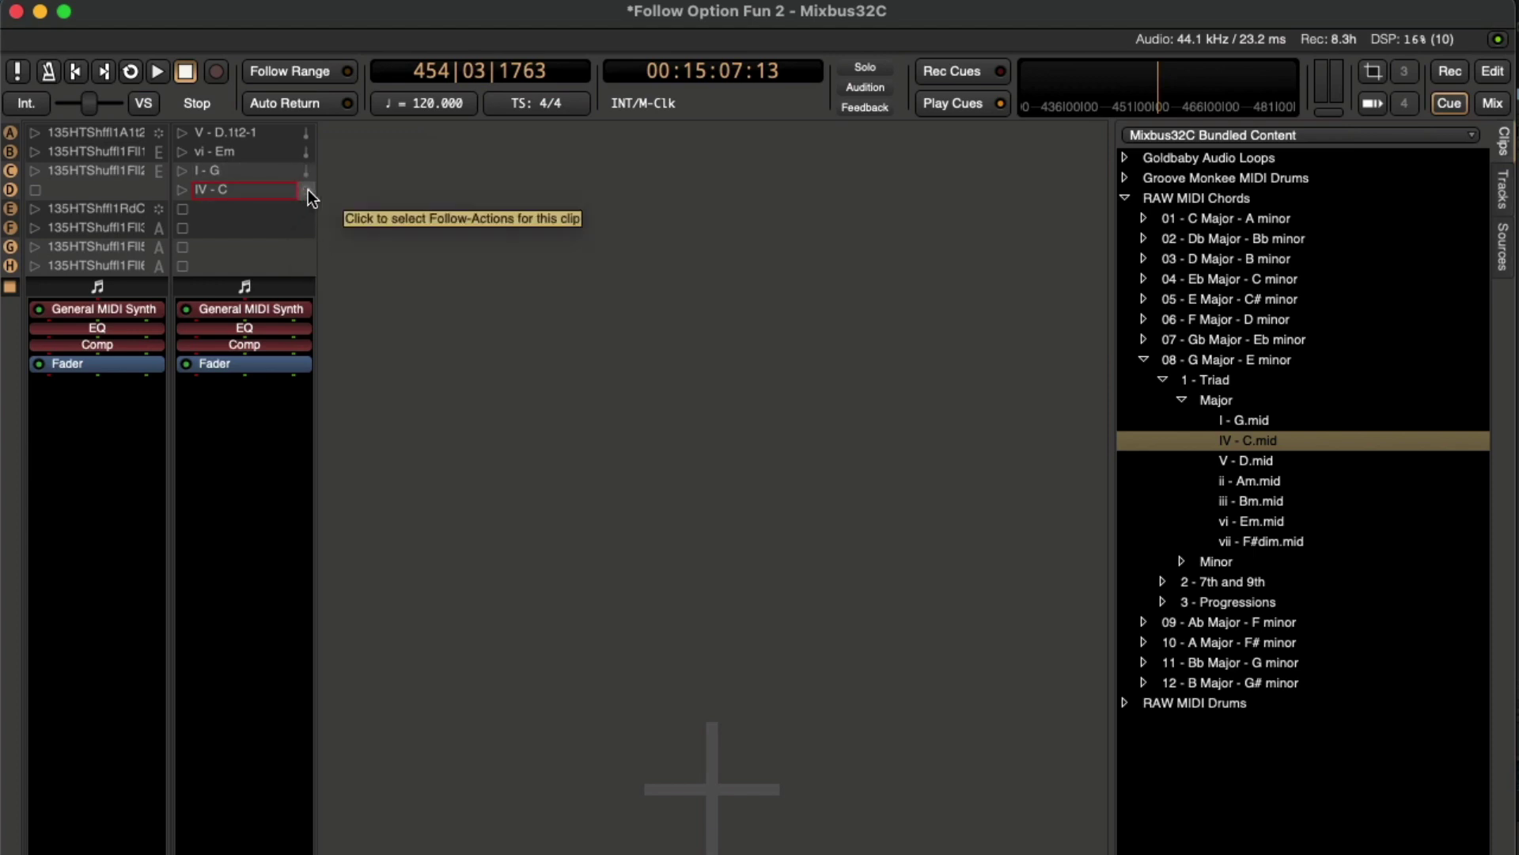
{"action": "left_click", "coordinate": [308, 192]}
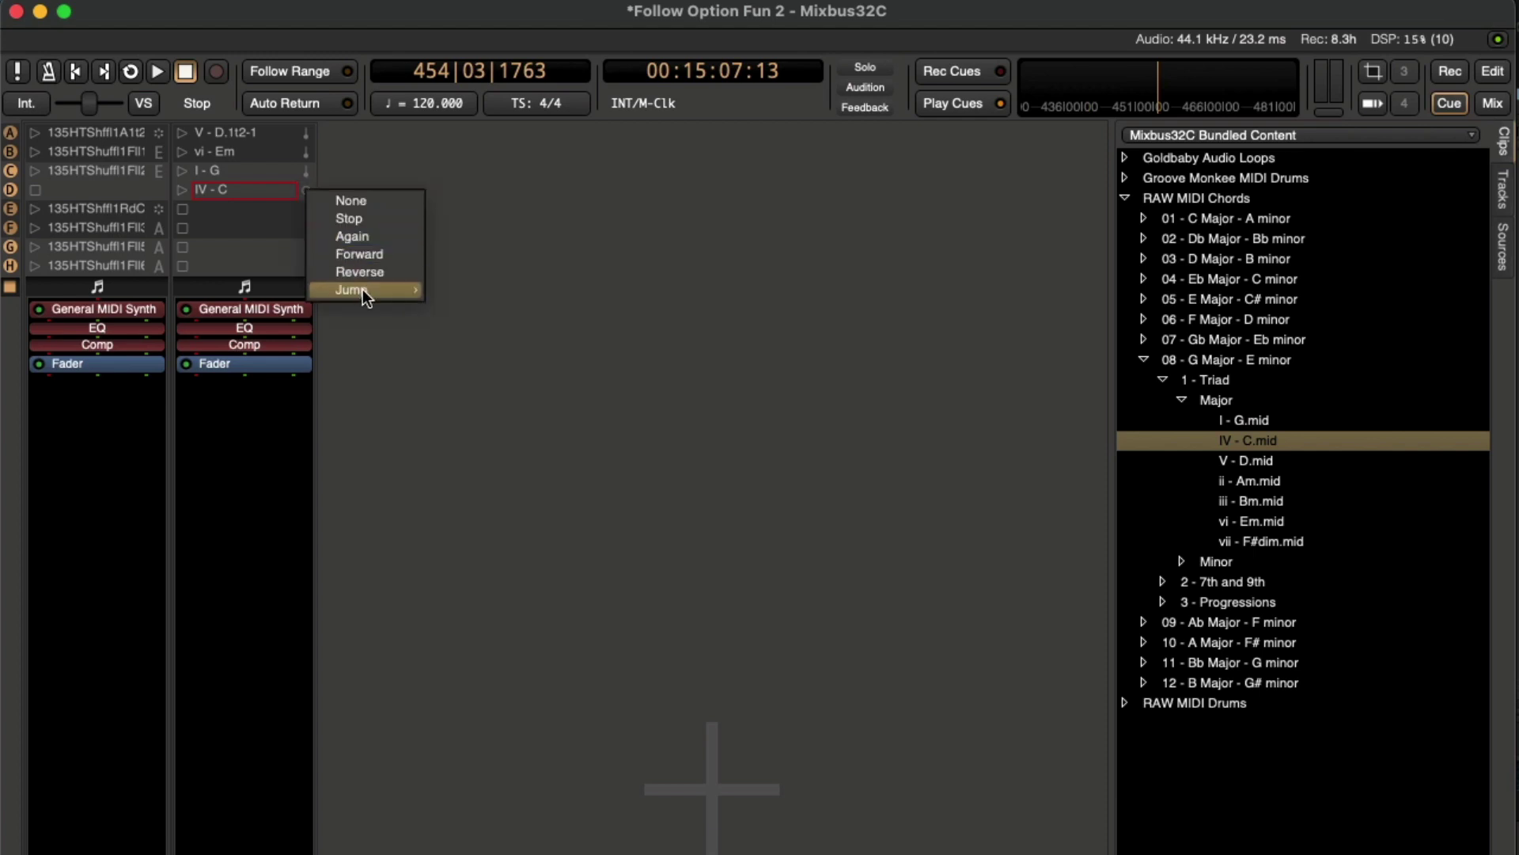
{"action": "mouse_move", "coordinate": [367, 291]}
{"action": "left_click", "coordinate": [462, 308]}
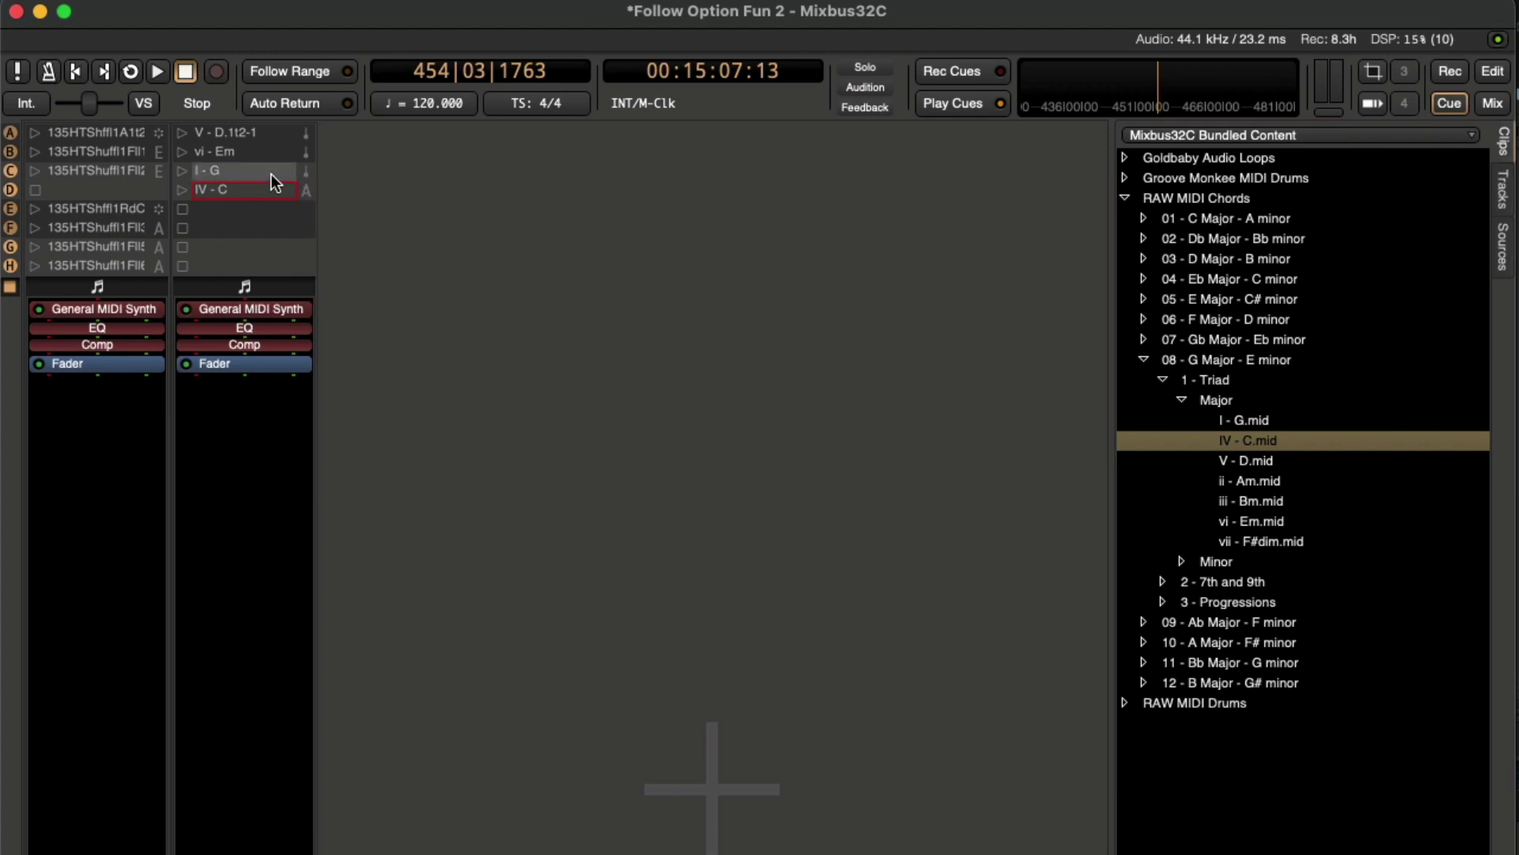
{"action": "left_click", "coordinate": [10, 133]}
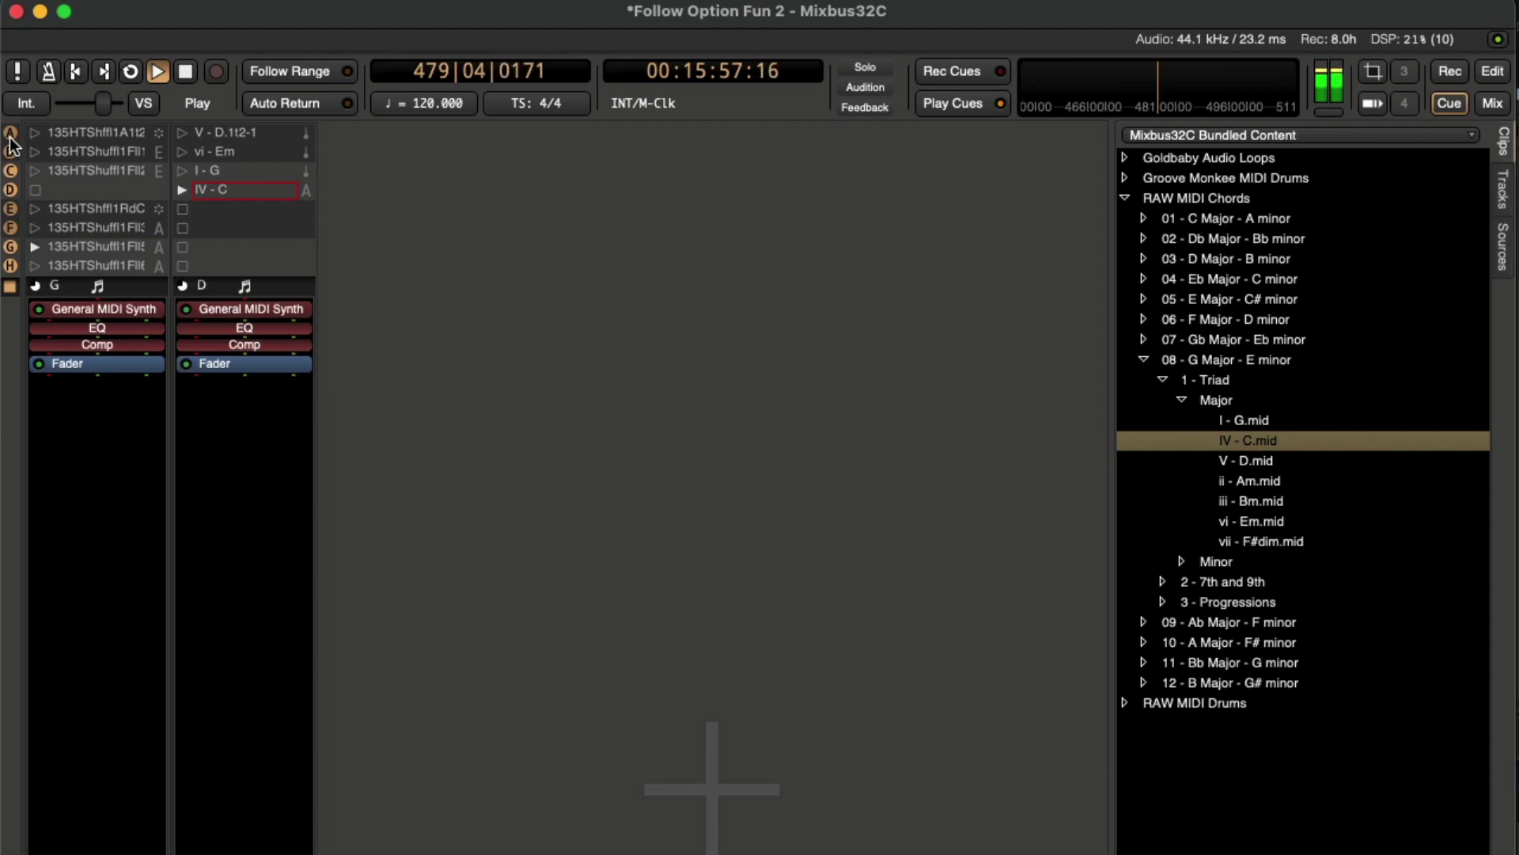
{"action": "key", "text": "space"}
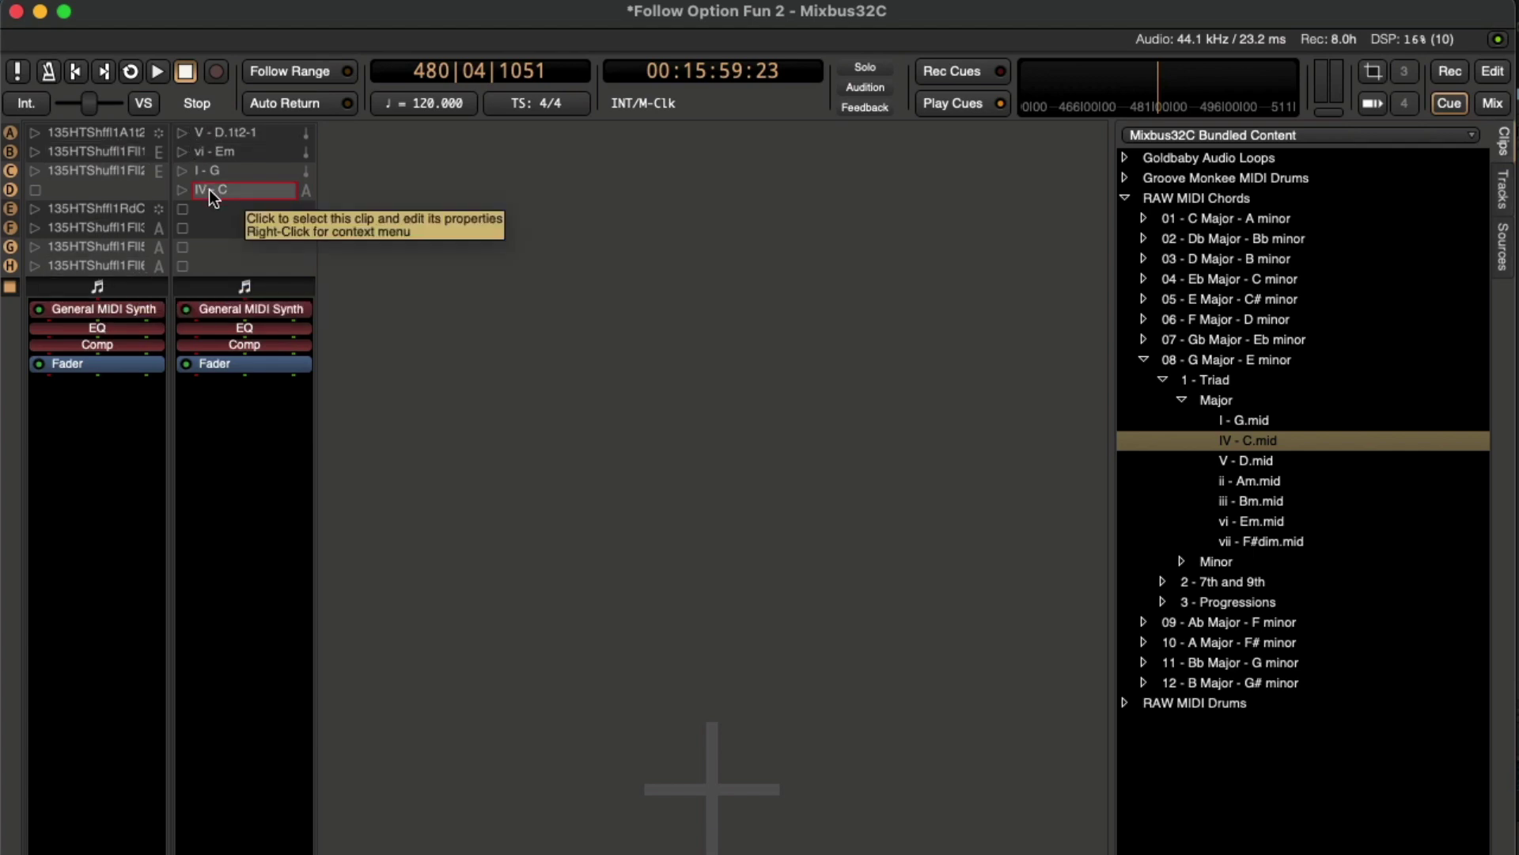
Browse the Progressions > Major chord files, then play row A to hear the chain and stop.
{"action": "left_click", "coordinate": [1163, 602]}
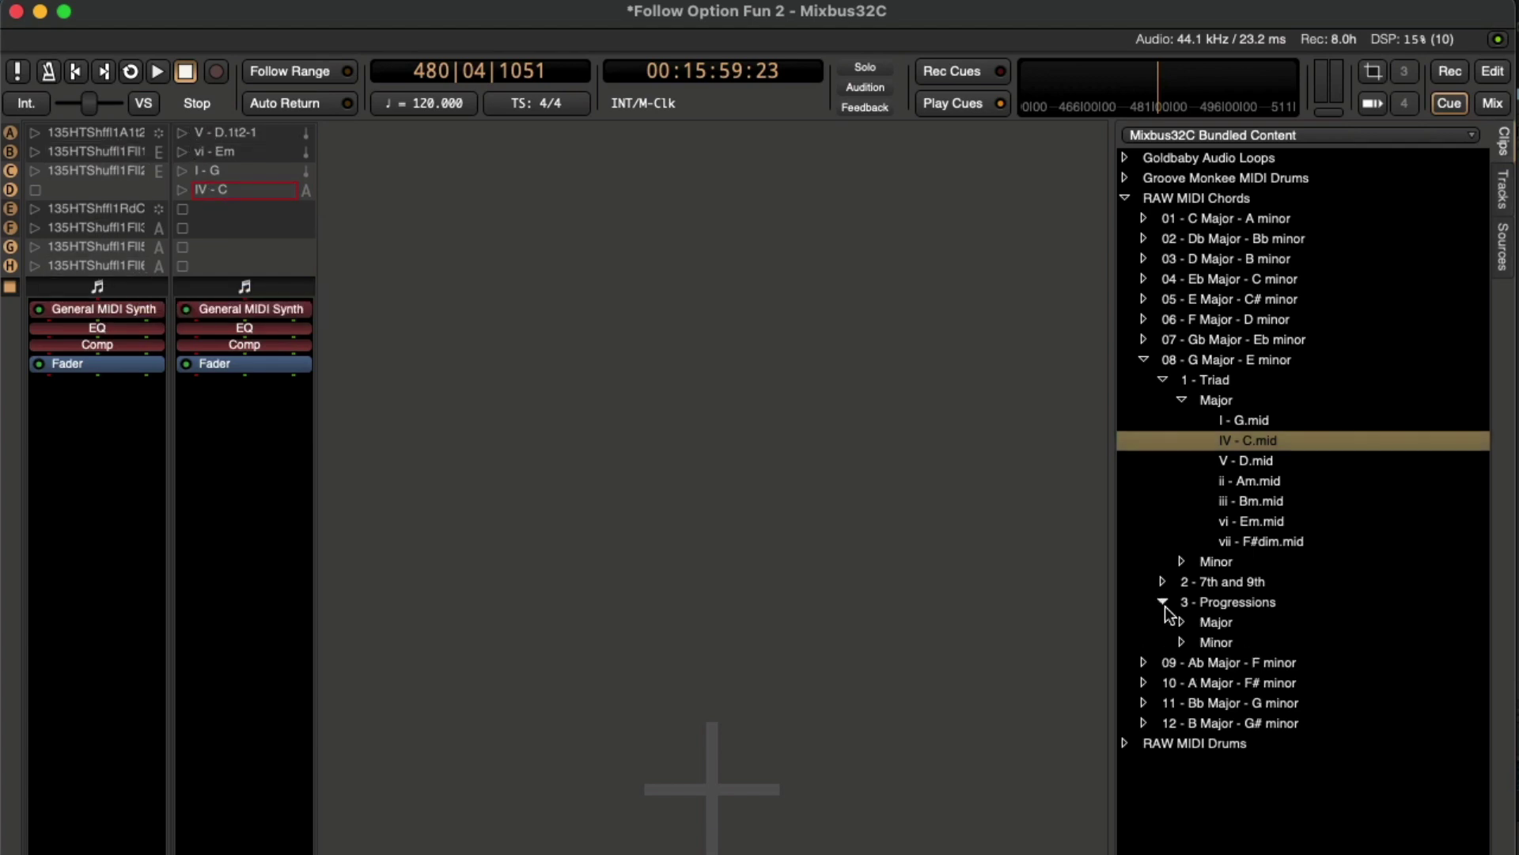
{"action": "left_click", "coordinate": [1183, 622]}
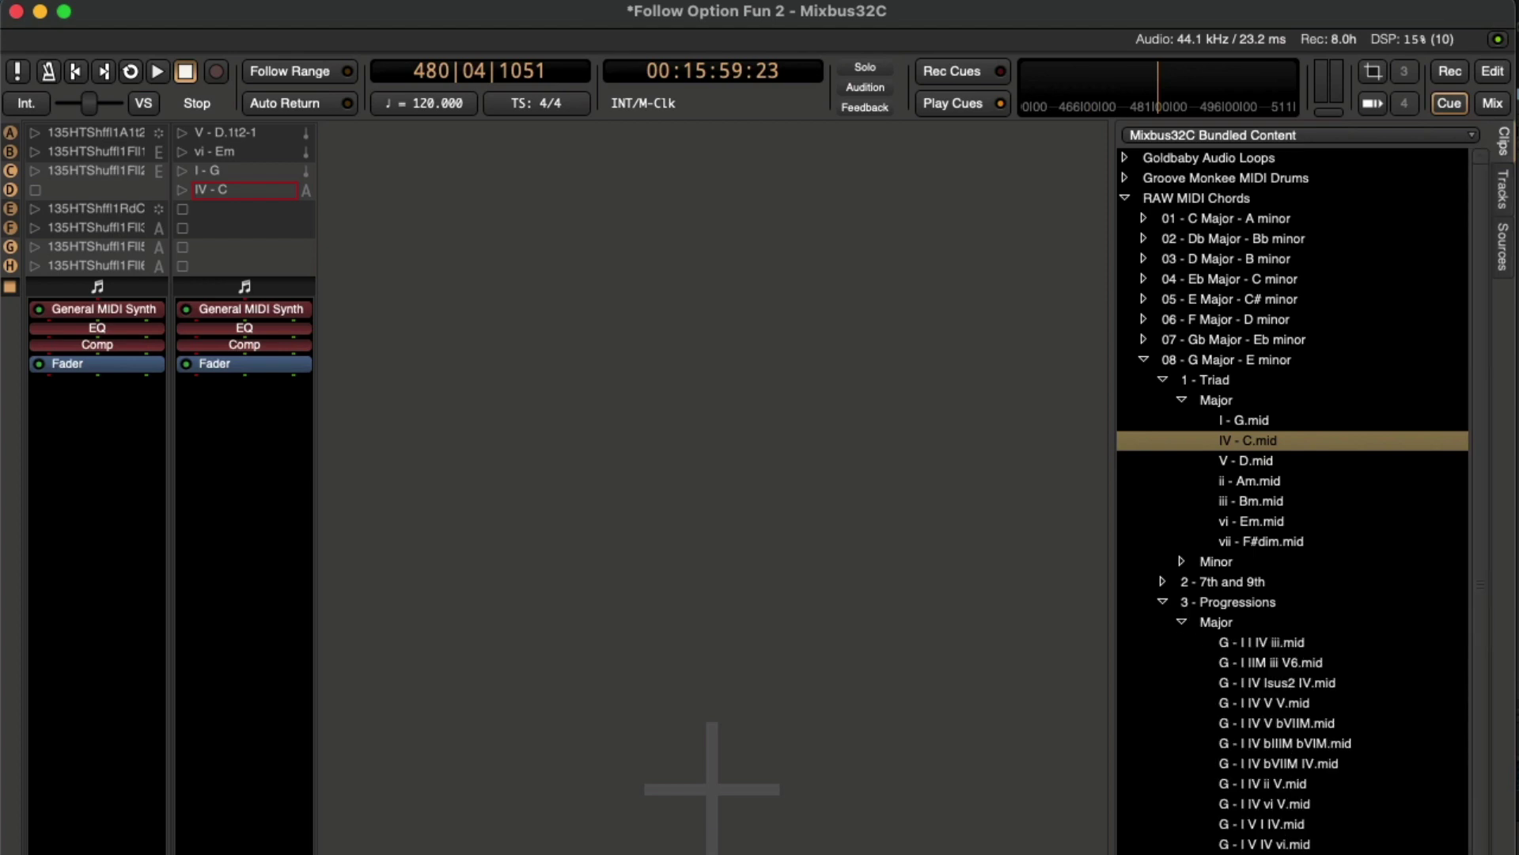
{"action": "scroll", "coordinate": [1294, 491], "scroll_direction": "down", "scroll_amount": 5}
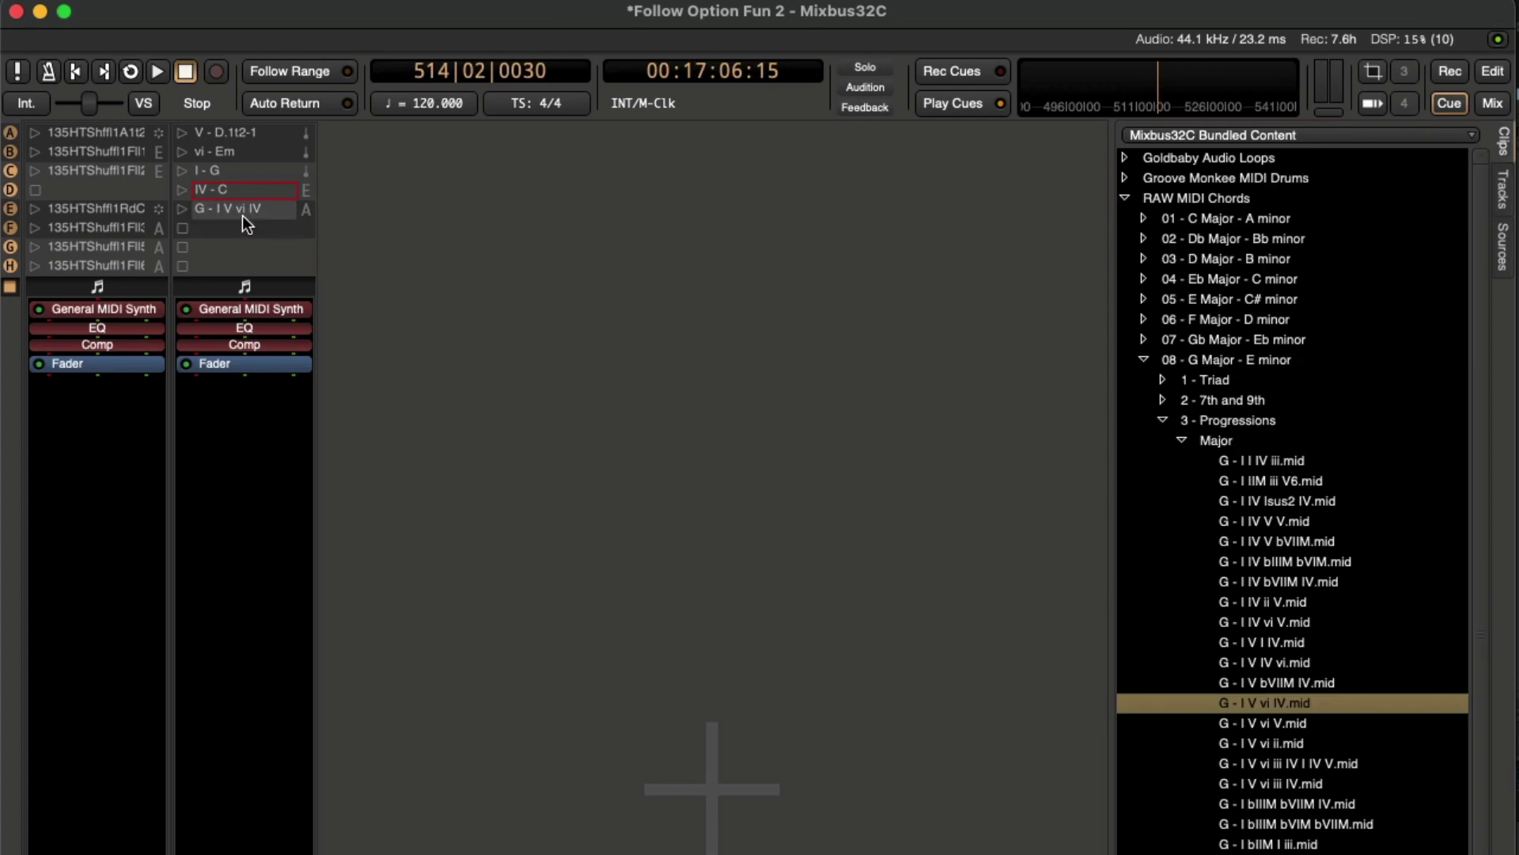
{"action": "left_click", "coordinate": [10, 134]}
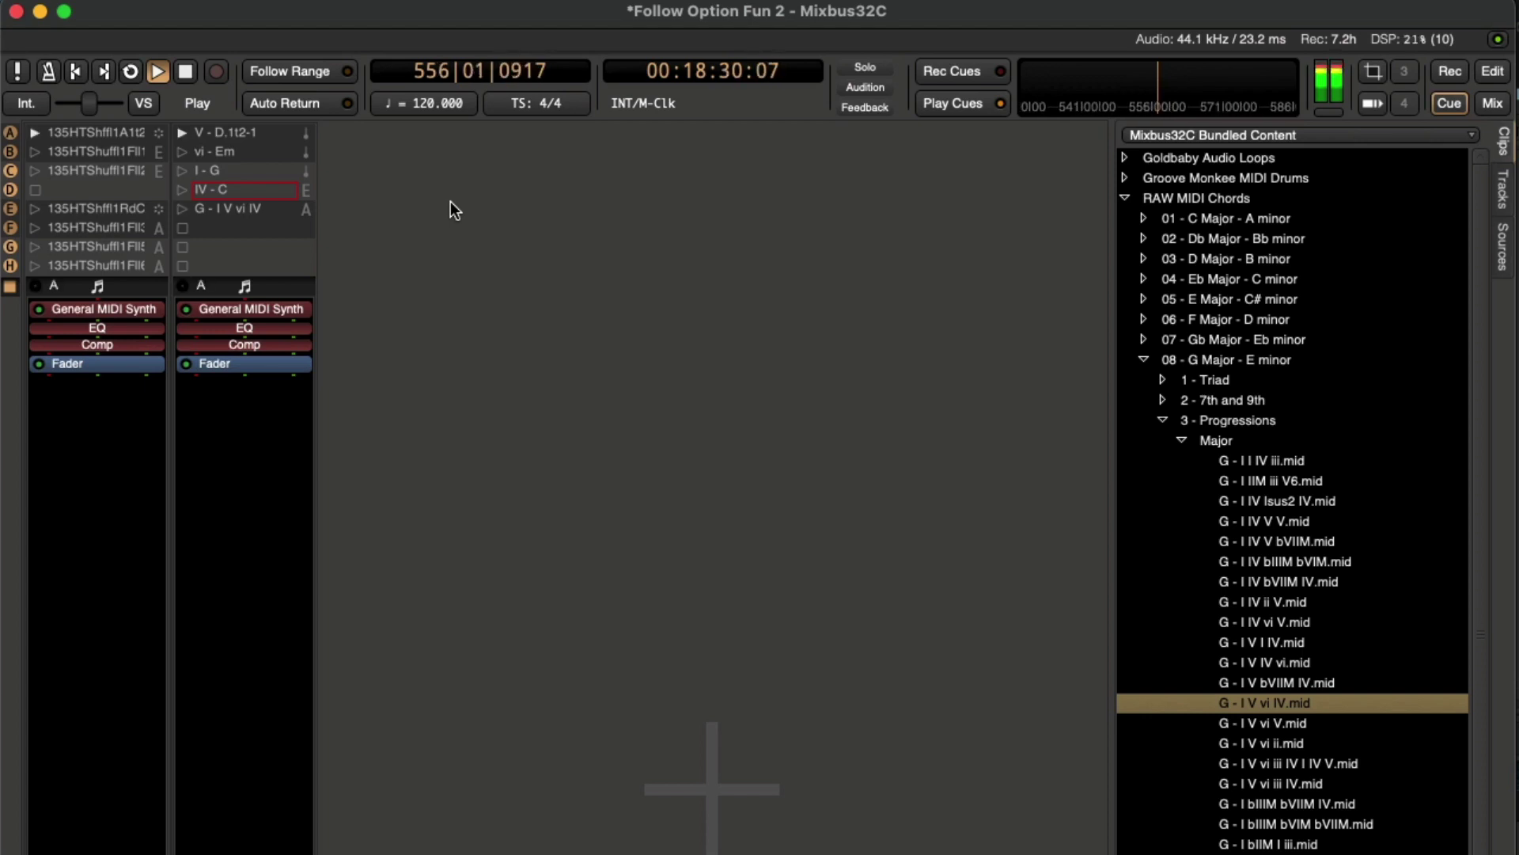
{"action": "key", "text": "space"}
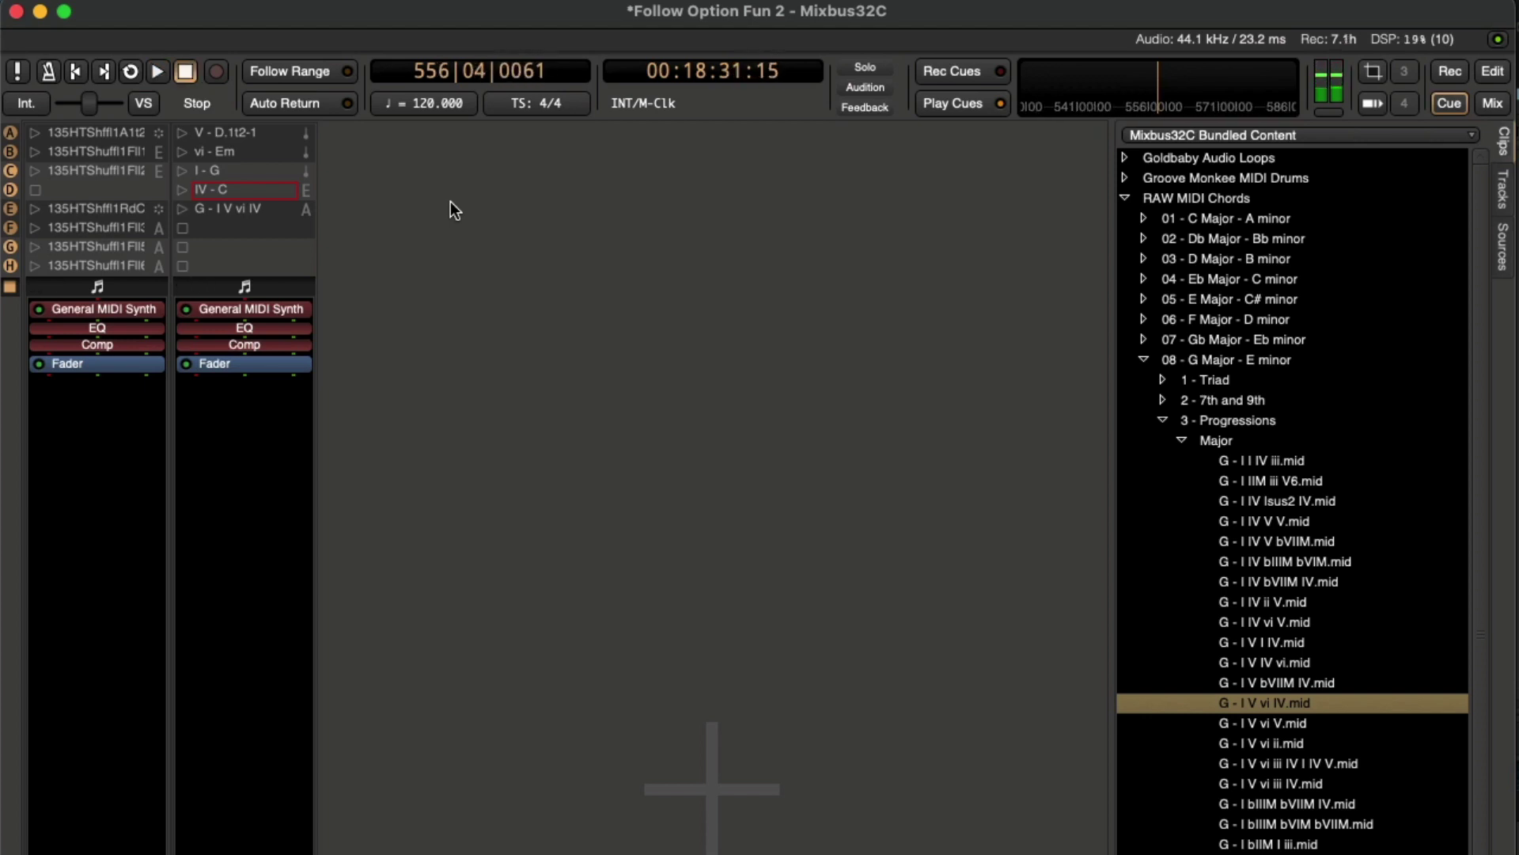